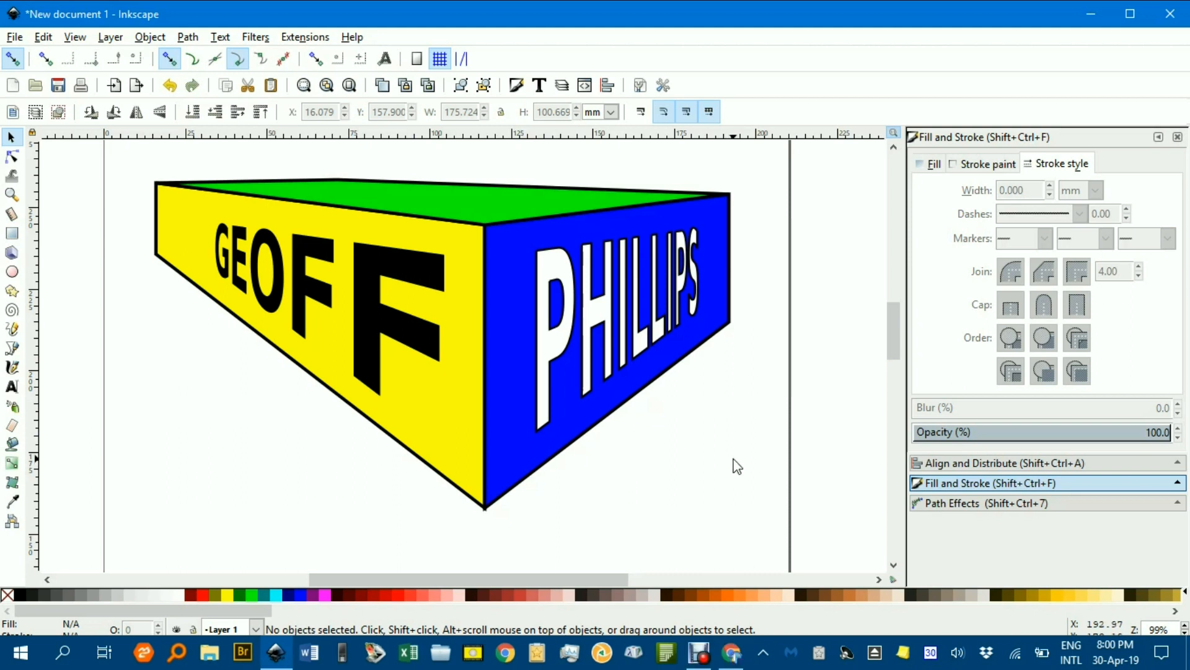
Add a horizontal horizon guide and two vertical guides marking the left and right vanishing points
drag(739, 462, 714, 460)
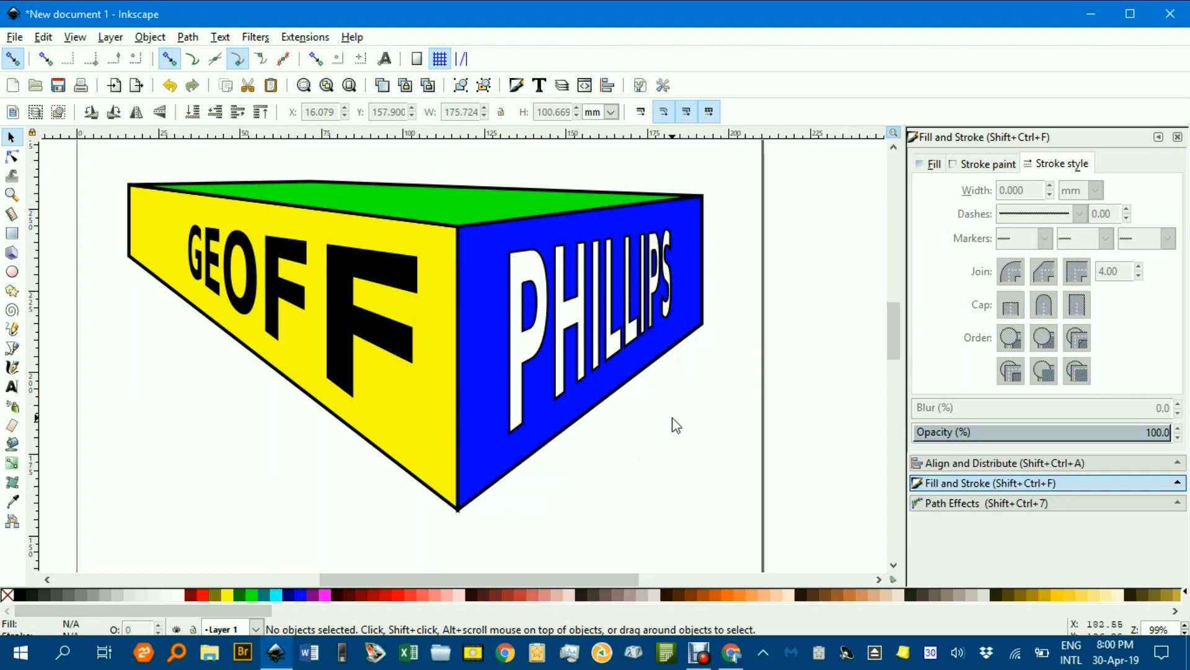
drag(702, 410, 114, 399)
mouse_move(420, 391)
mouse_down()
mouse_move(212, 390)
mouse_move(202, 371)
mouse_up()
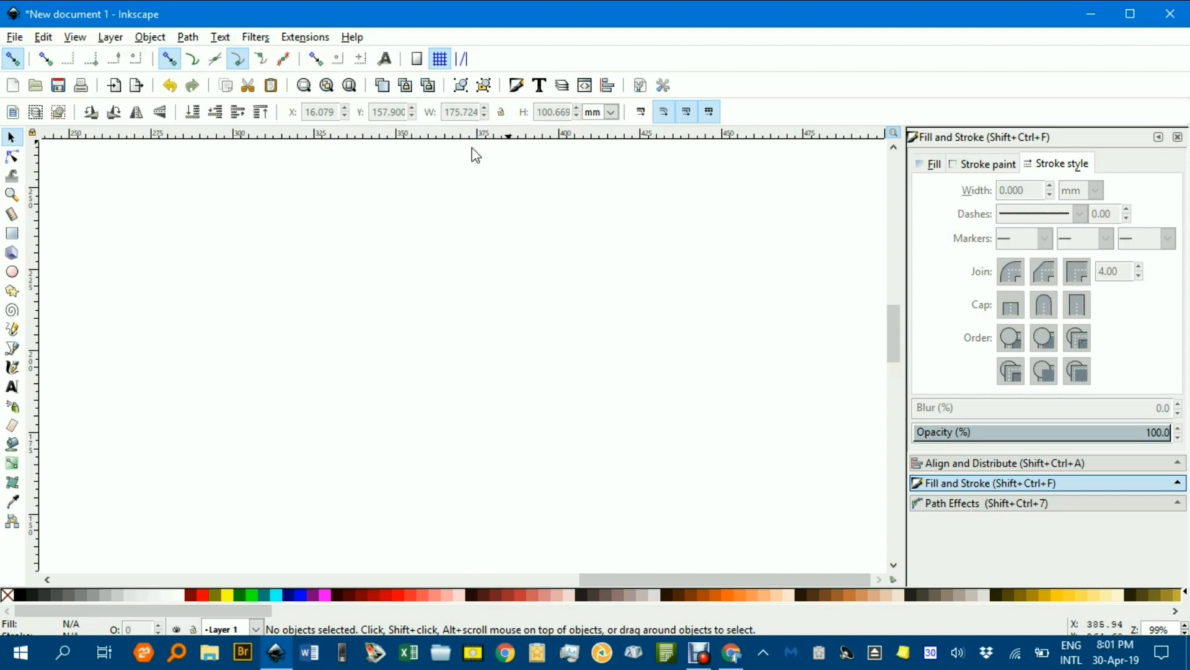
drag(442, 136, 462, 312)
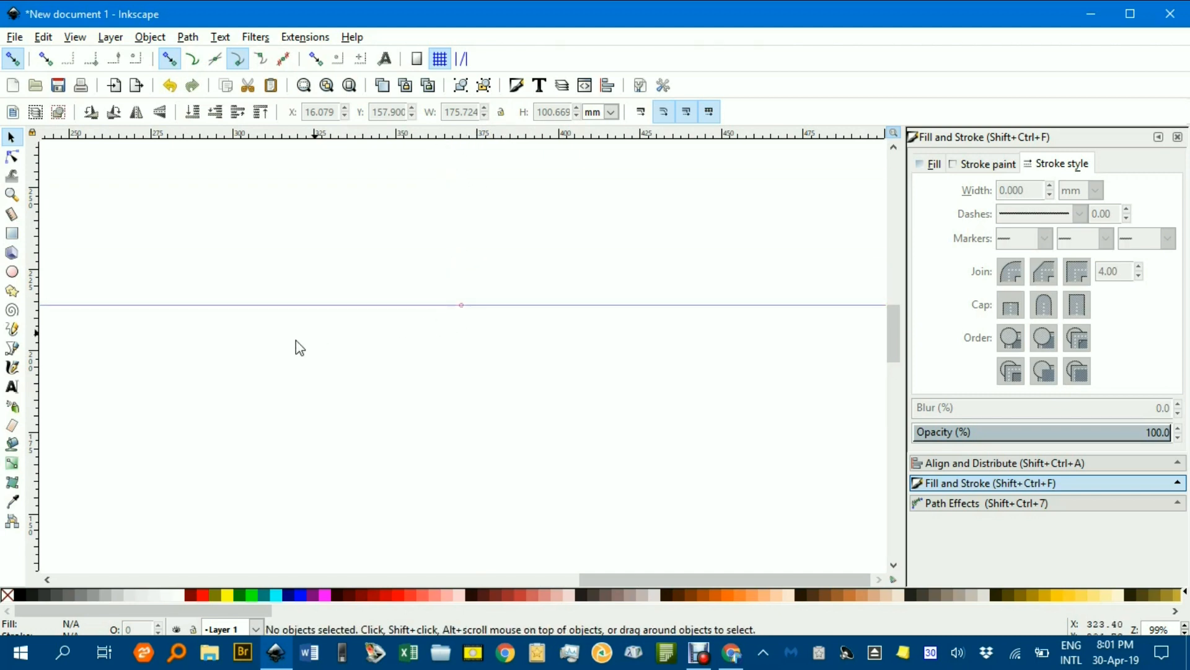
drag(31, 392, 186, 385)
drag(36, 419, 734, 428)
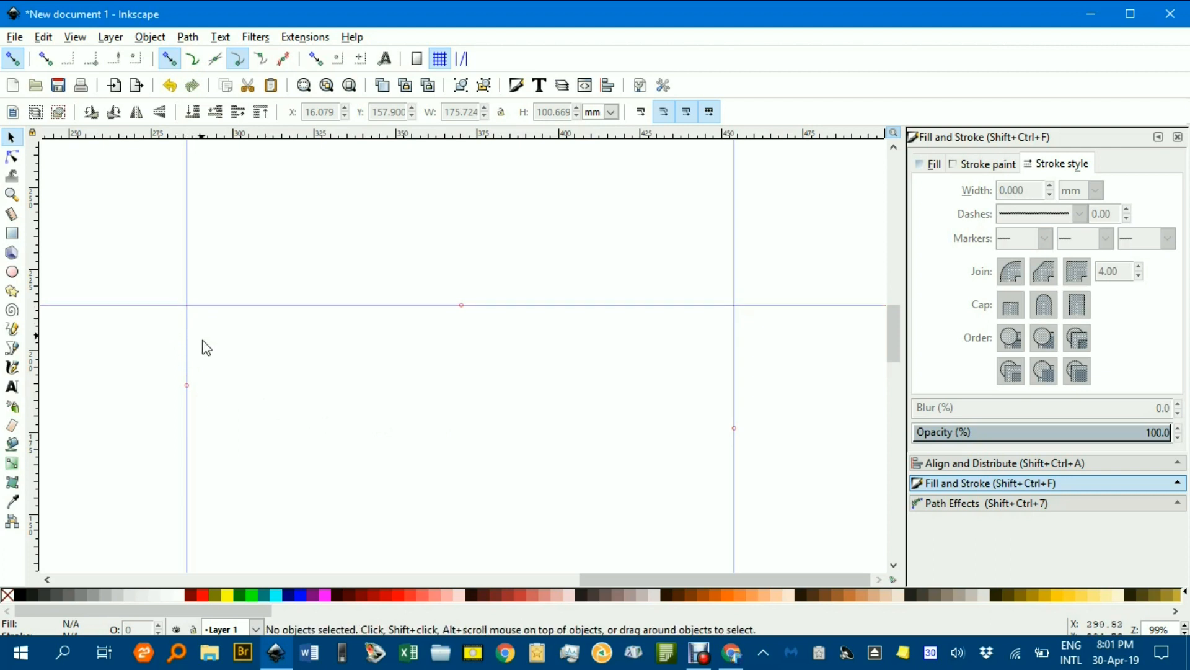
Draw a vertical front edge line about 50 mm tall below the horizon between the guides with the Bezier tool
key(b)
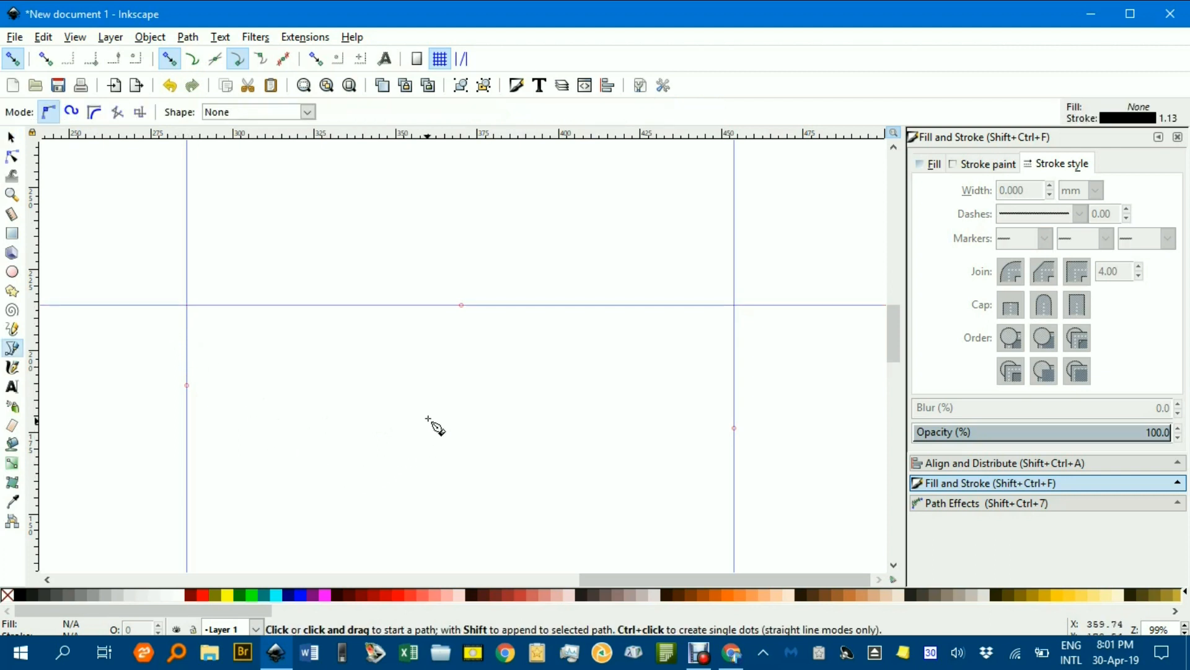
click(457, 371)
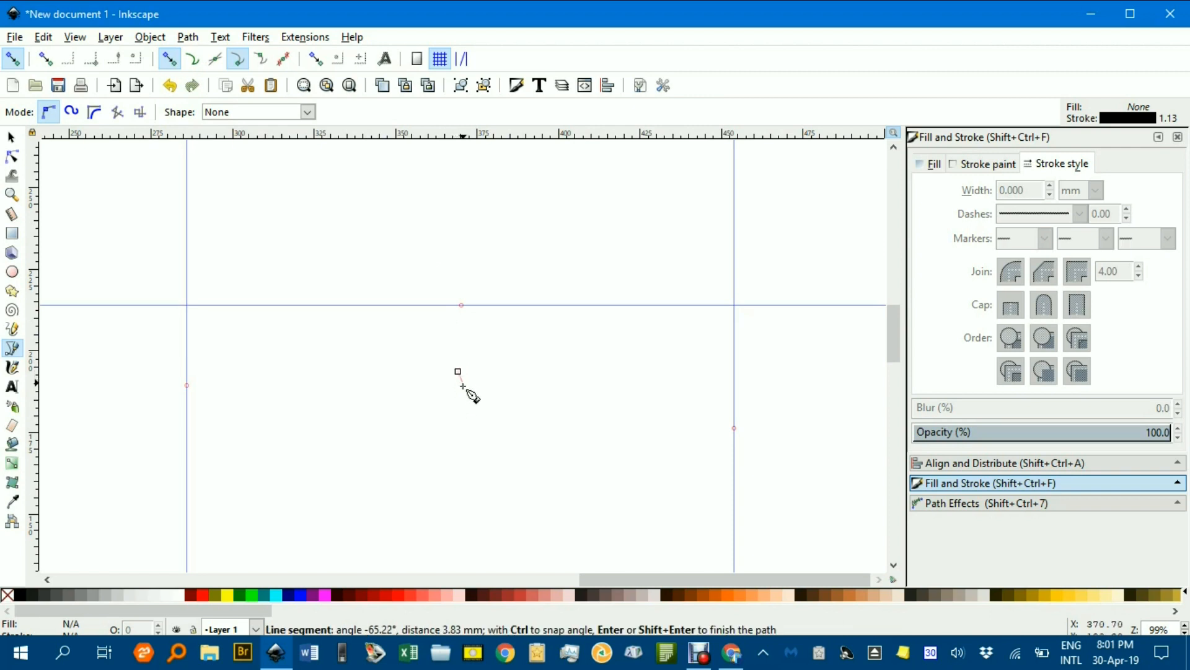
double_click(467, 533)
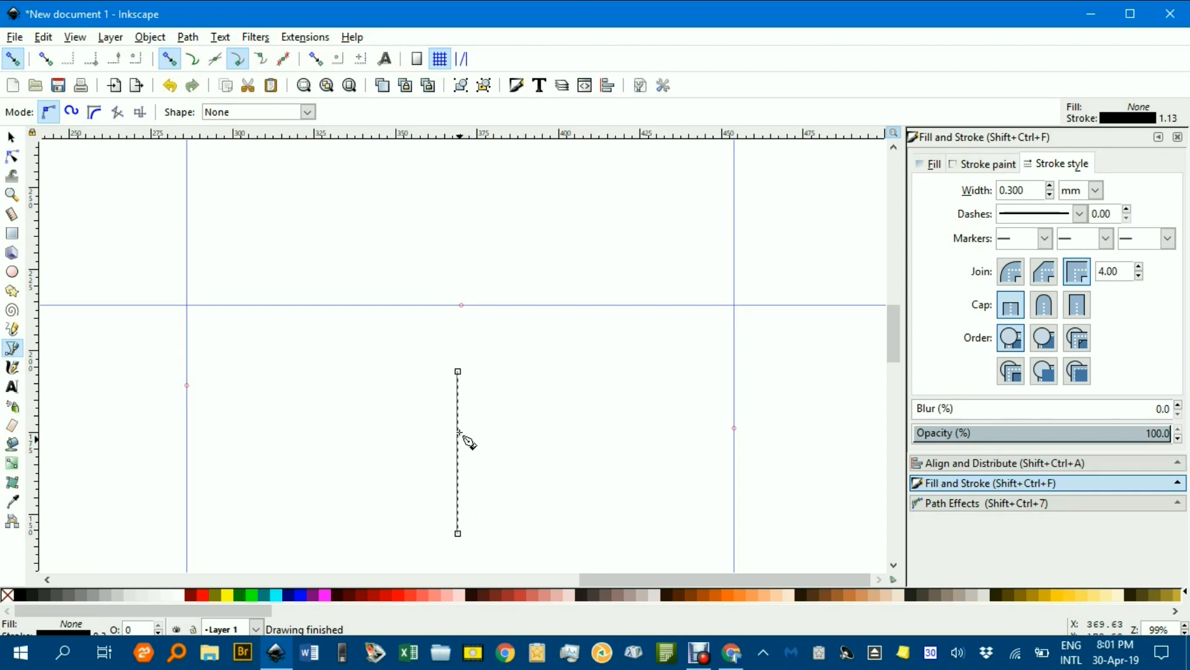
Turn on snapping to guide intersections and draw lines from the front edge's top and bottom to the right vanishing point
click(460, 371)
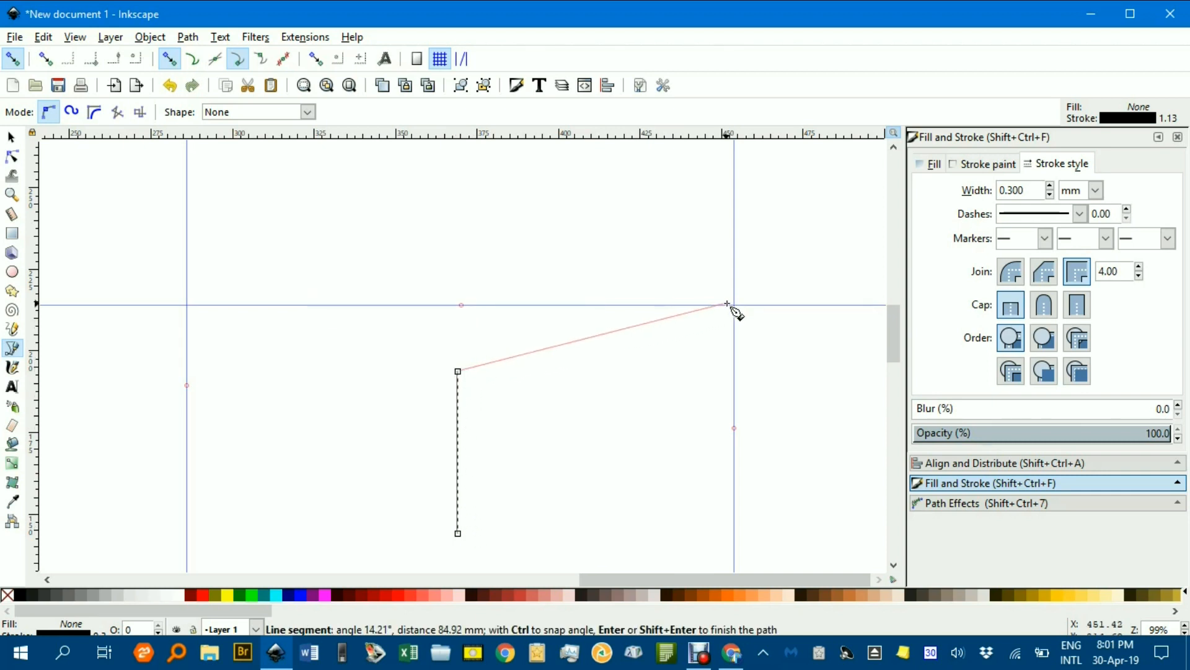
click(461, 60)
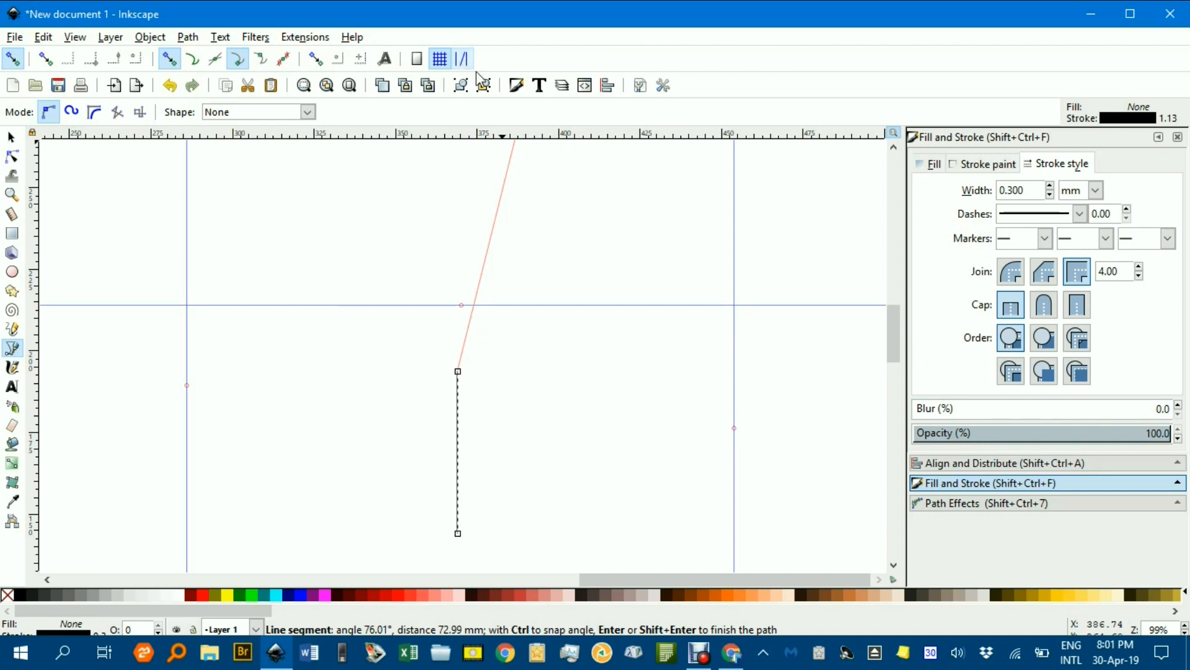
click(736, 309)
key(Return)
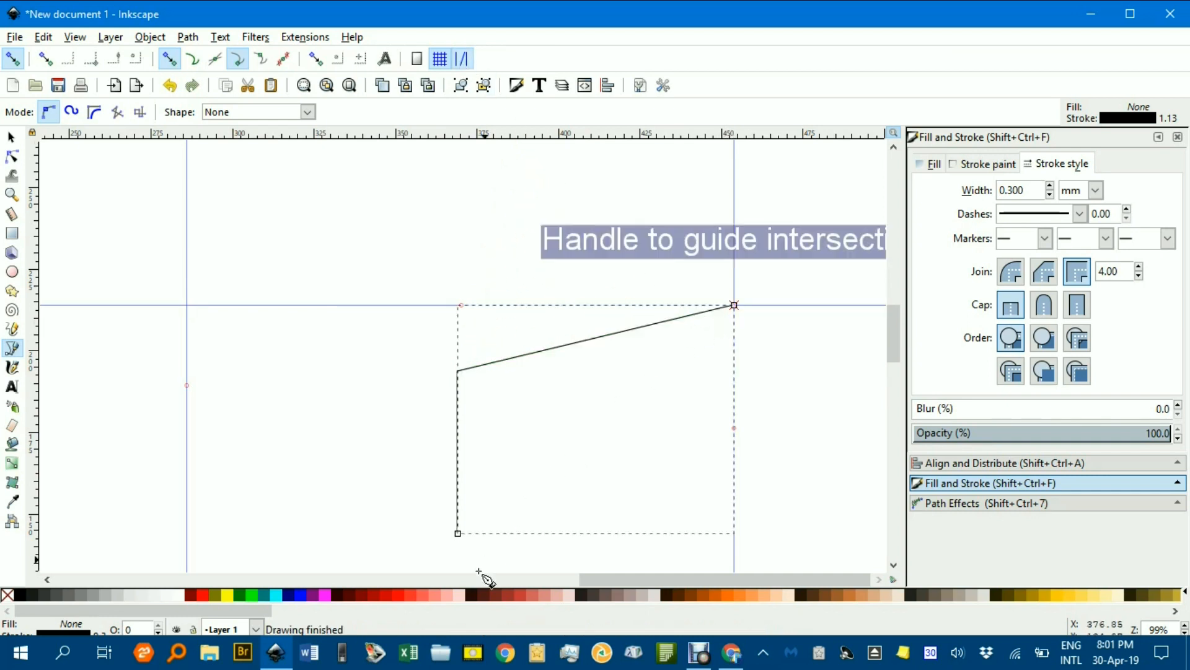
click(458, 534)
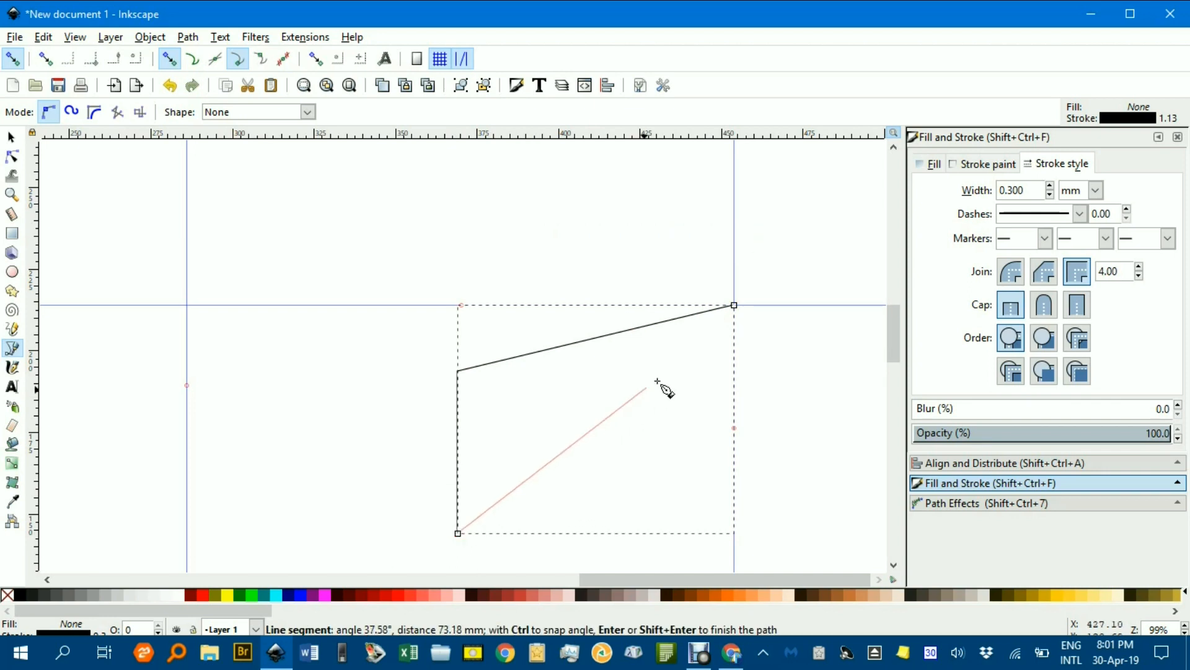
click(735, 307)
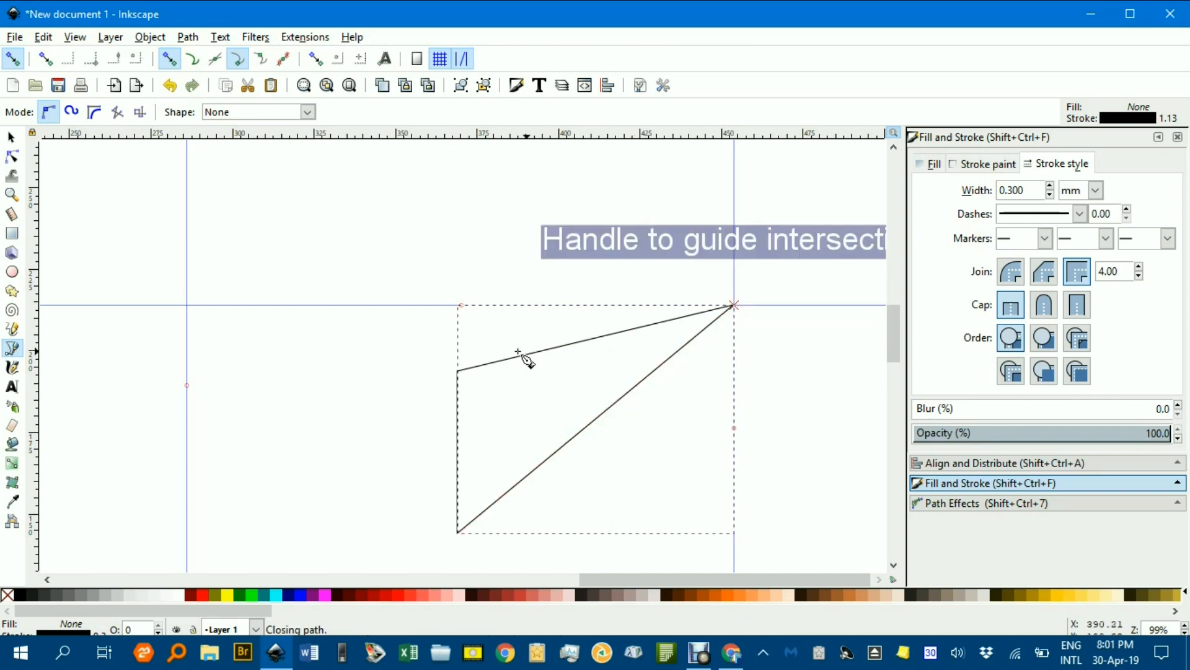
Draw lines from the front edge's top and bottom to the left vanishing point
click(457, 372)
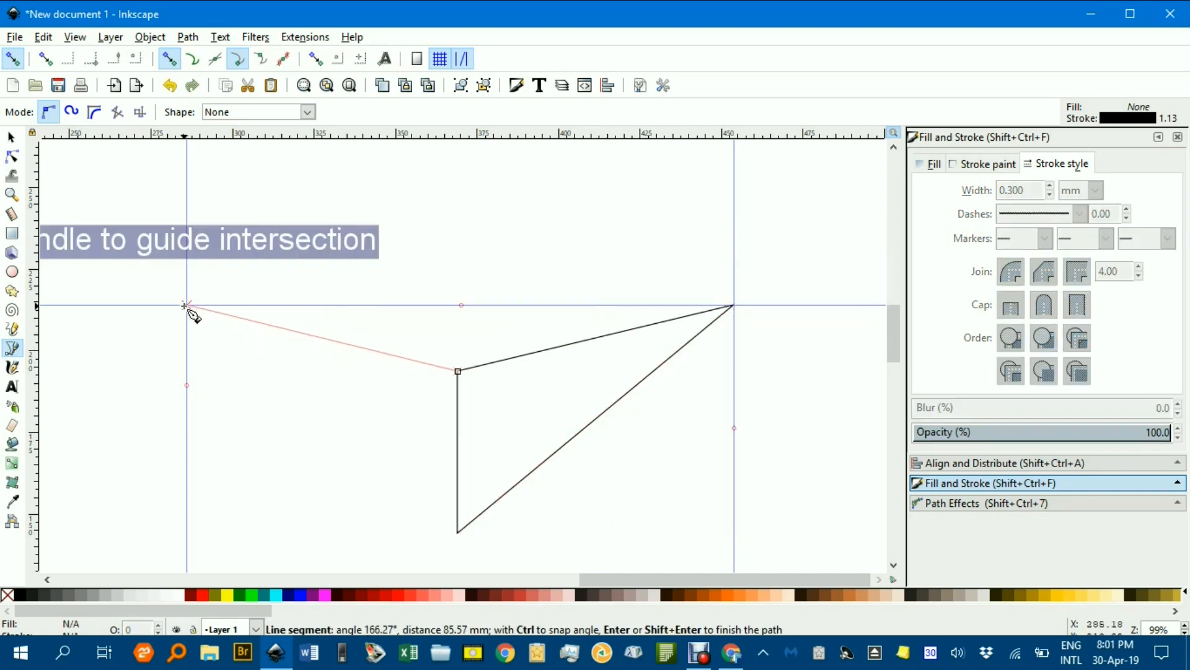
double_click(185, 305)
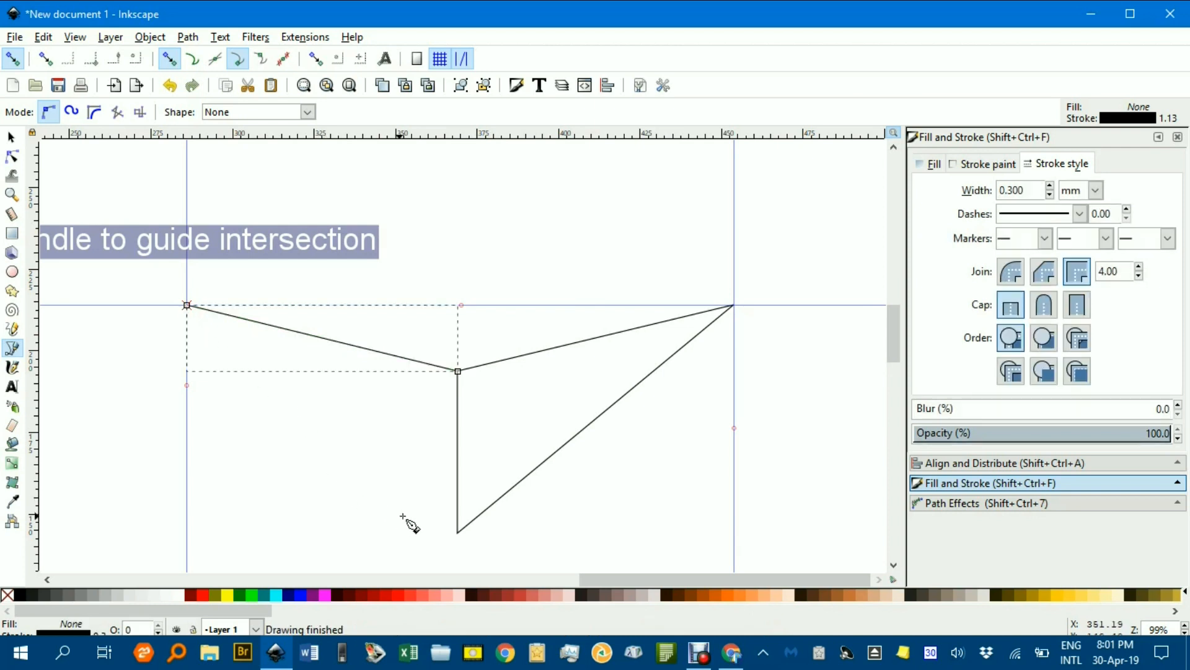
click(456, 533)
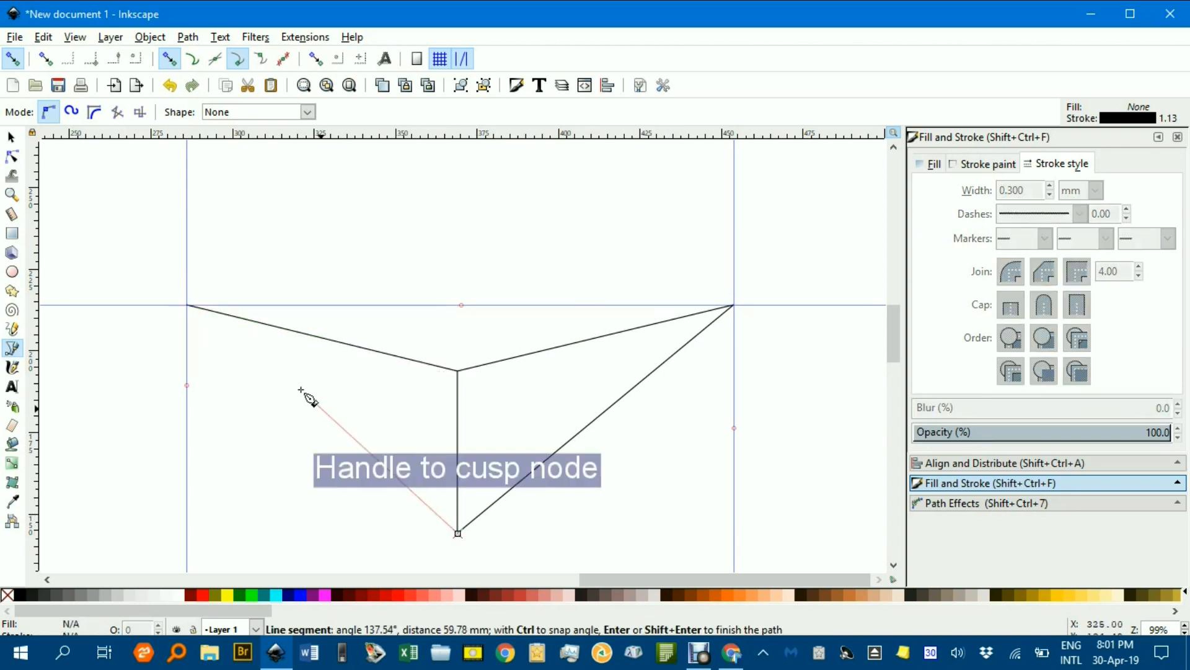
click(184, 306)
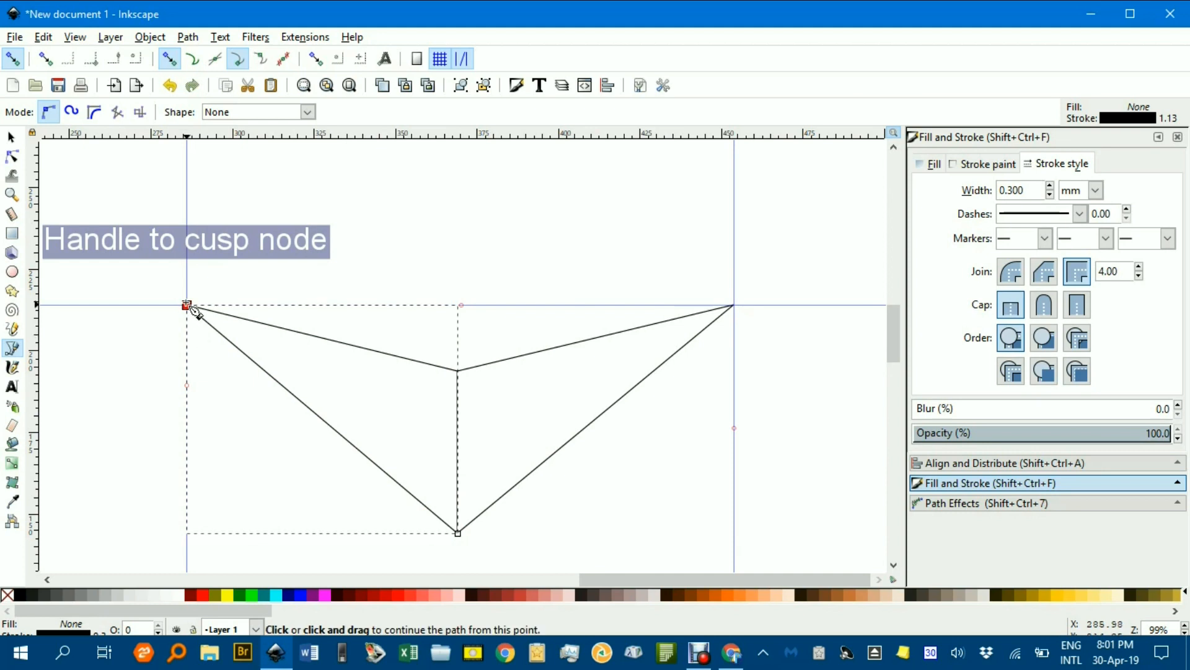
click(10, 139)
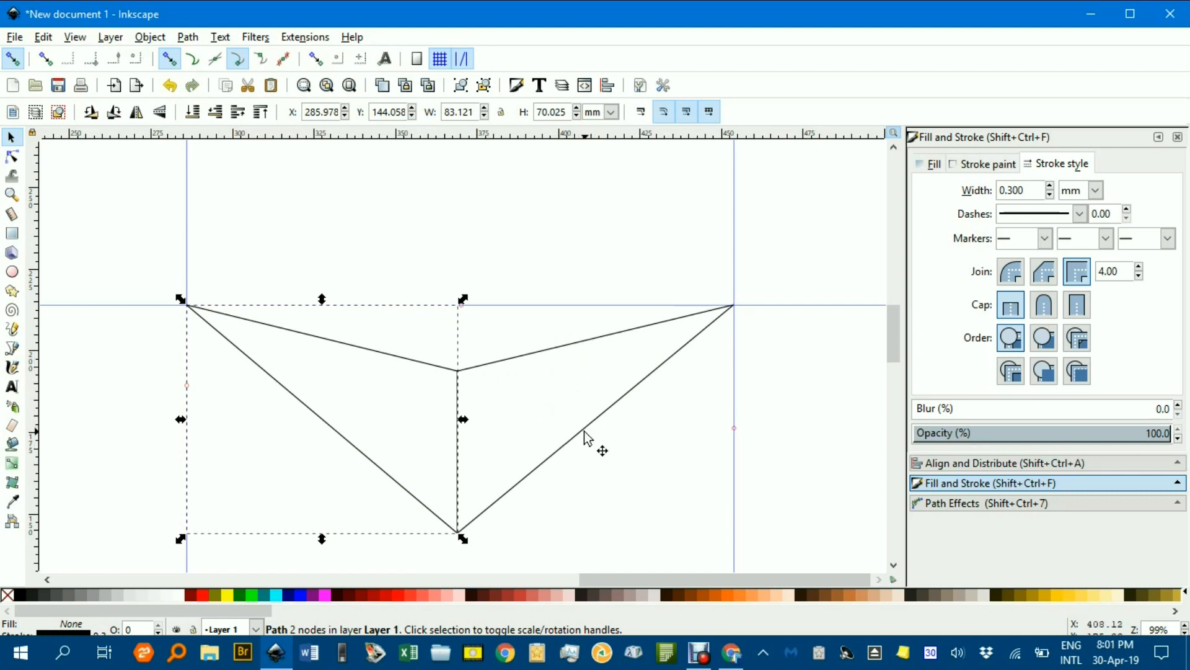
Turn on snapping to paths and draw a vertical back edge on the right face between its top and bottom lines
key(b)
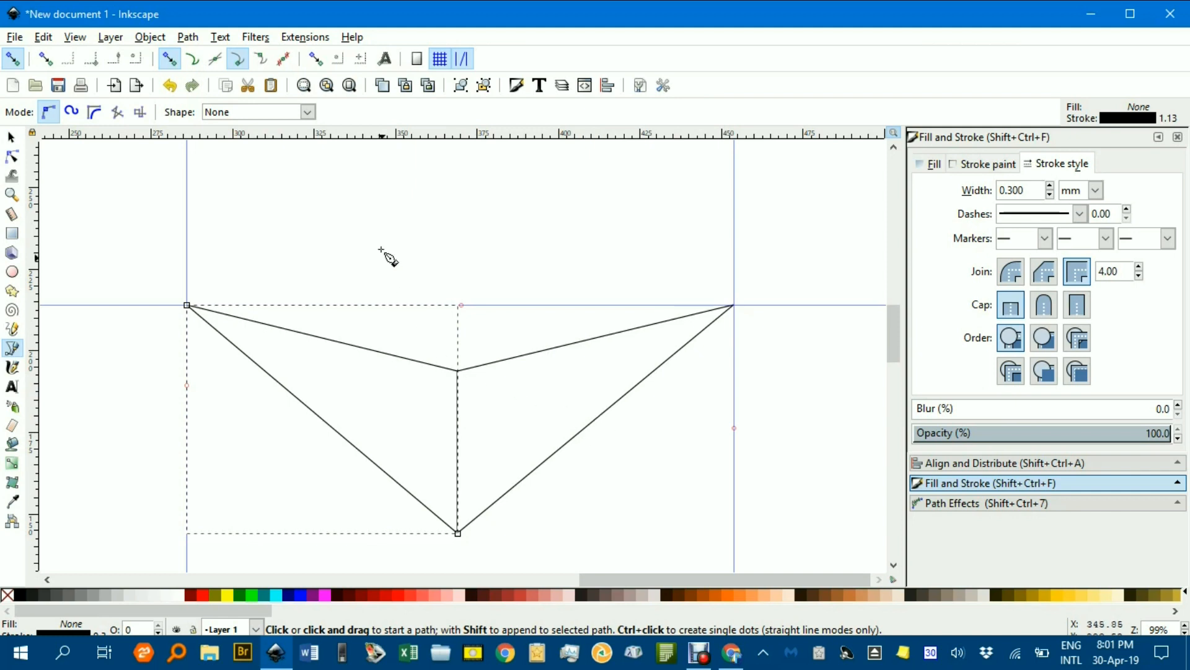
click(192, 59)
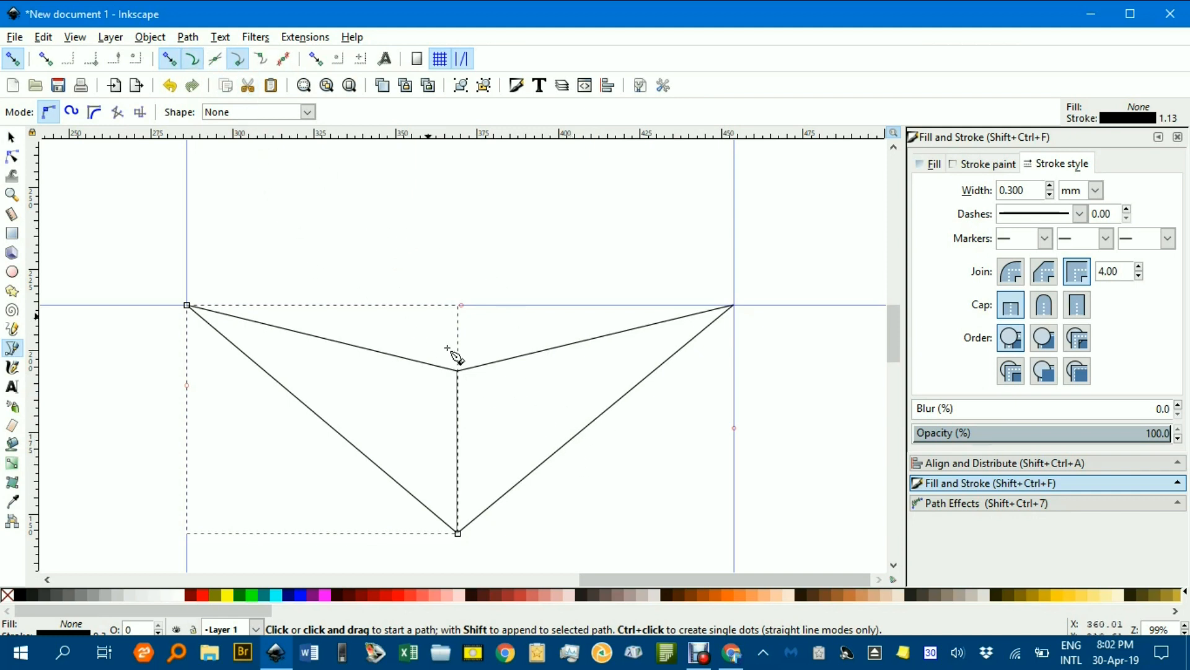
click(579, 432)
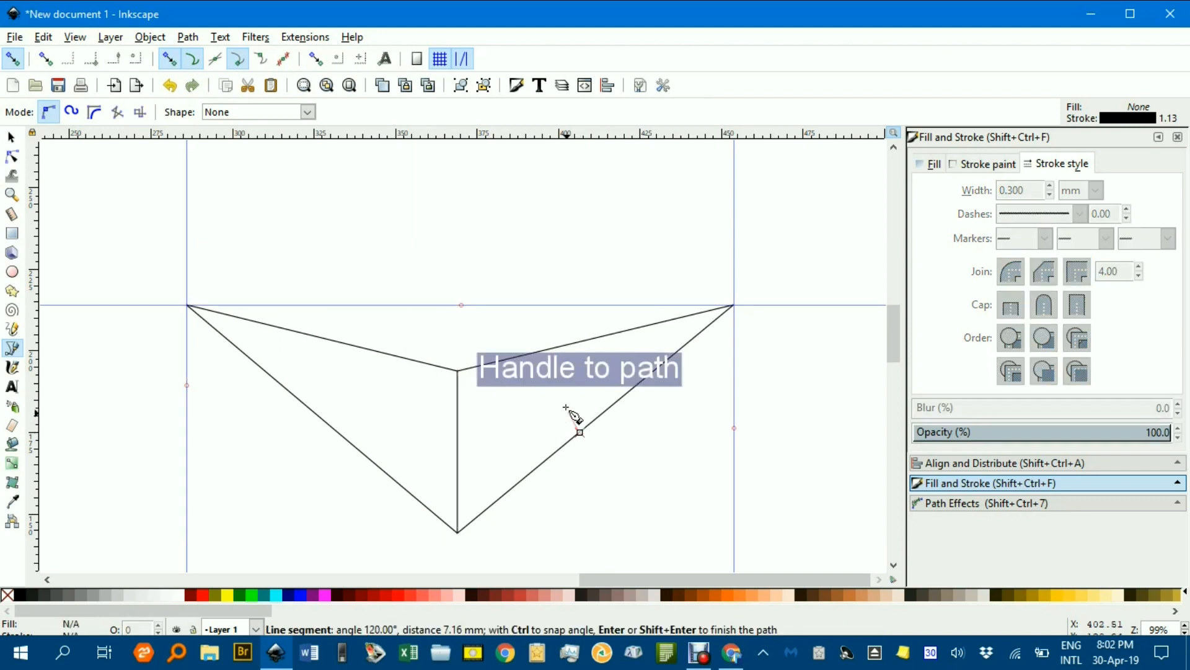
double_click(579, 342)
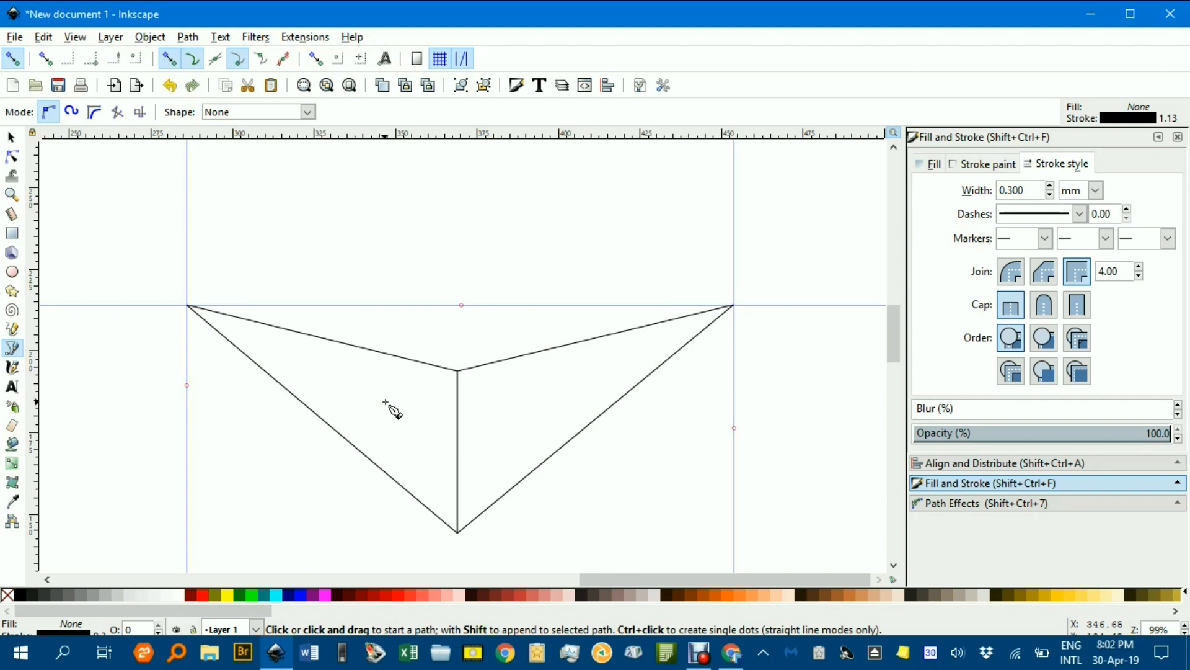
click(588, 427)
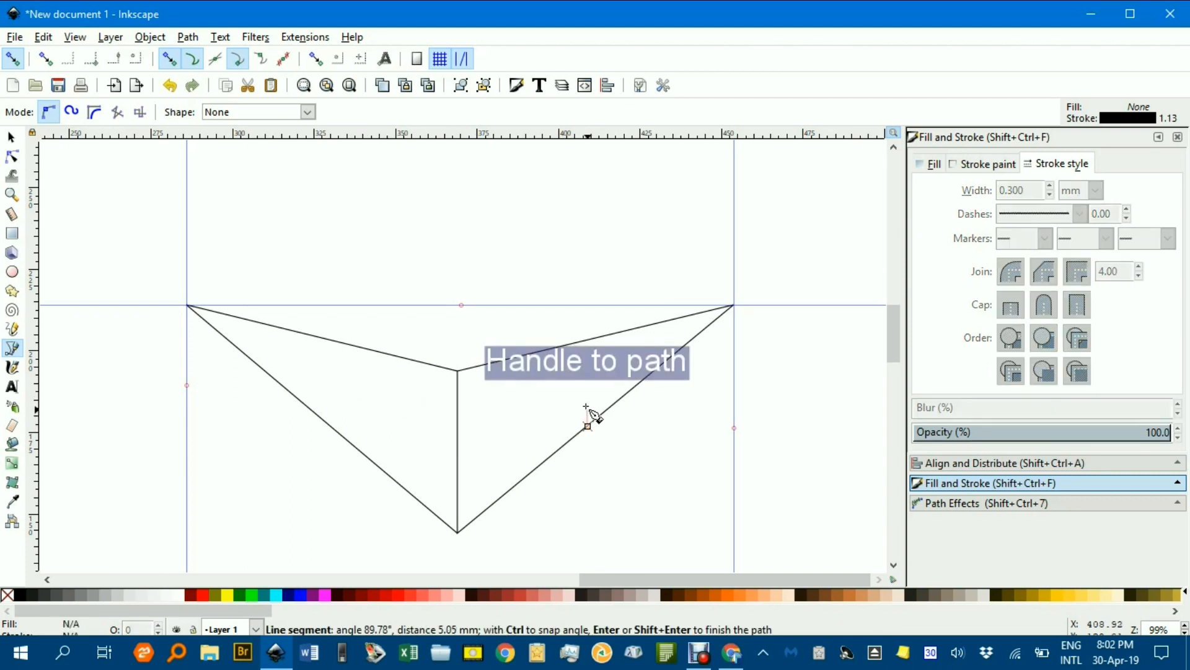
double_click(589, 340)
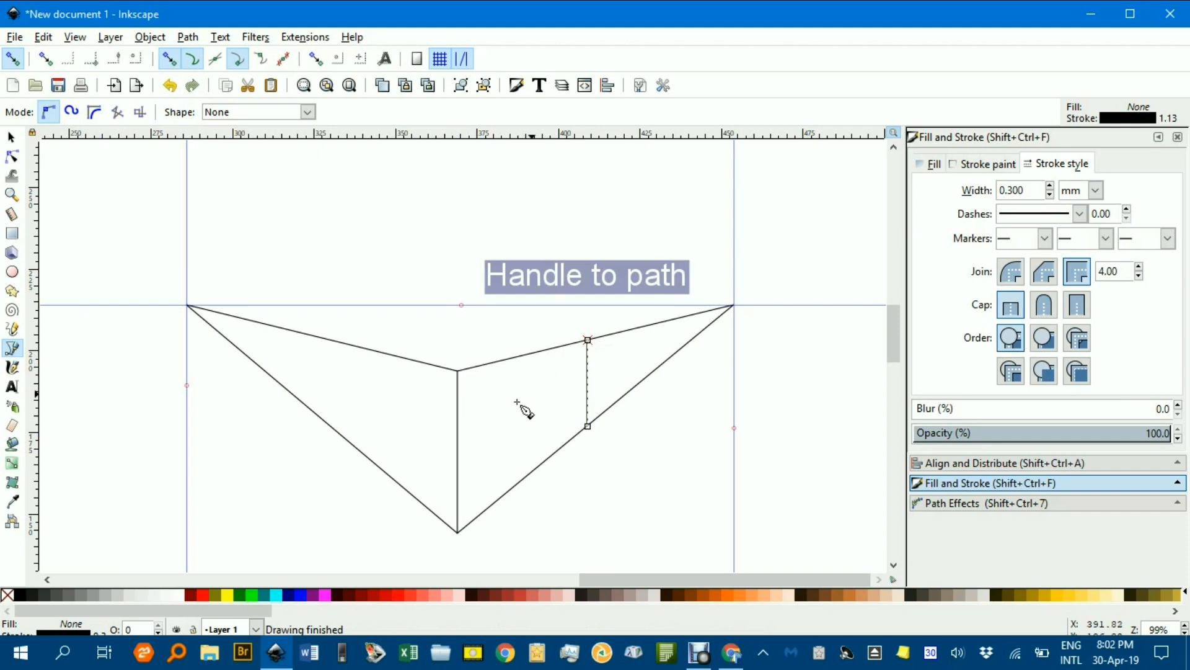
Draw a matching vertical back edge on the left face between its top and bottom lines, then deselect
click(285, 388)
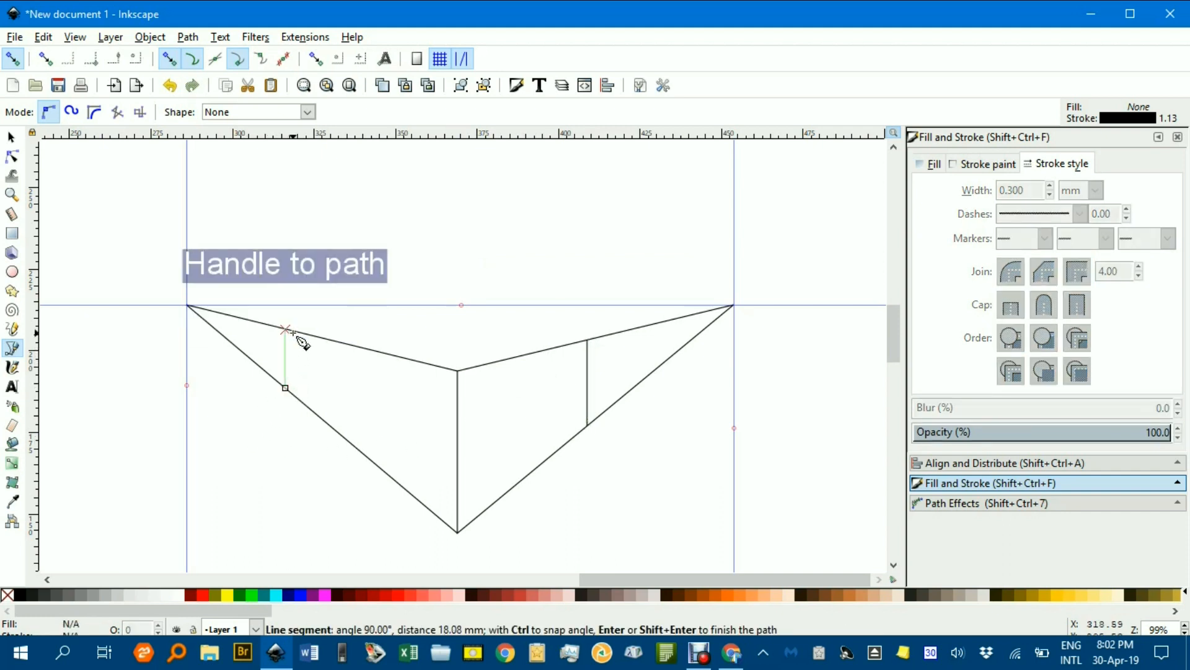
double_click(294, 333)
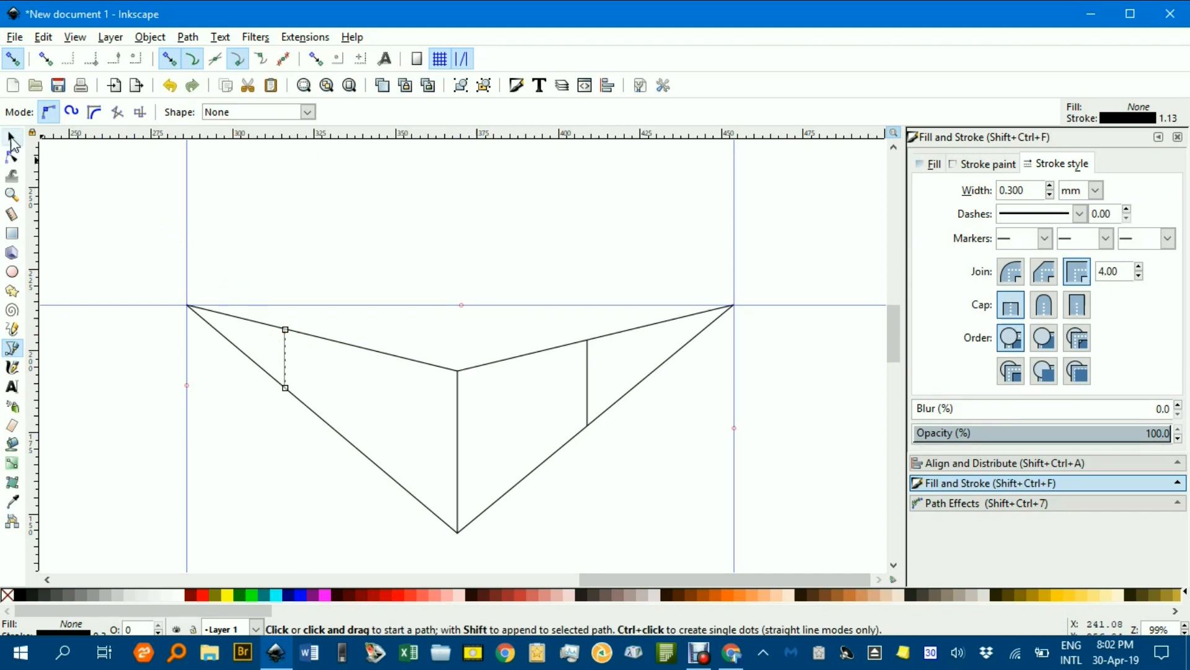
click(11, 139)
click(318, 464)
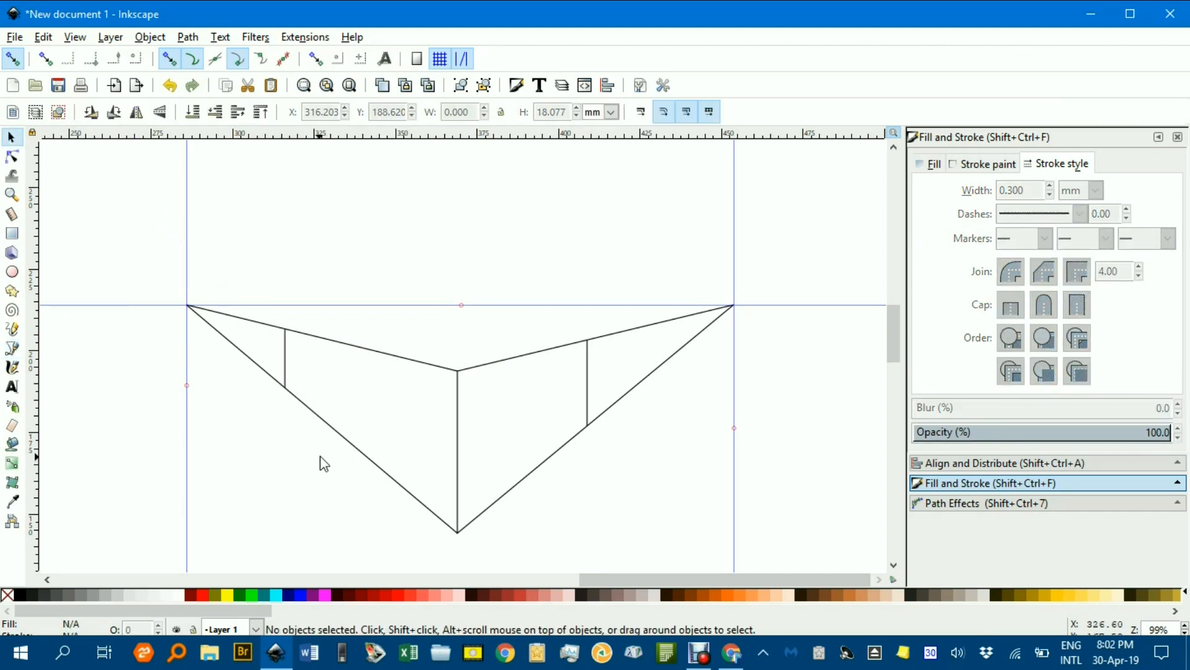
Draw a line from the top of the left back edge to the right vanishing point
key(b)
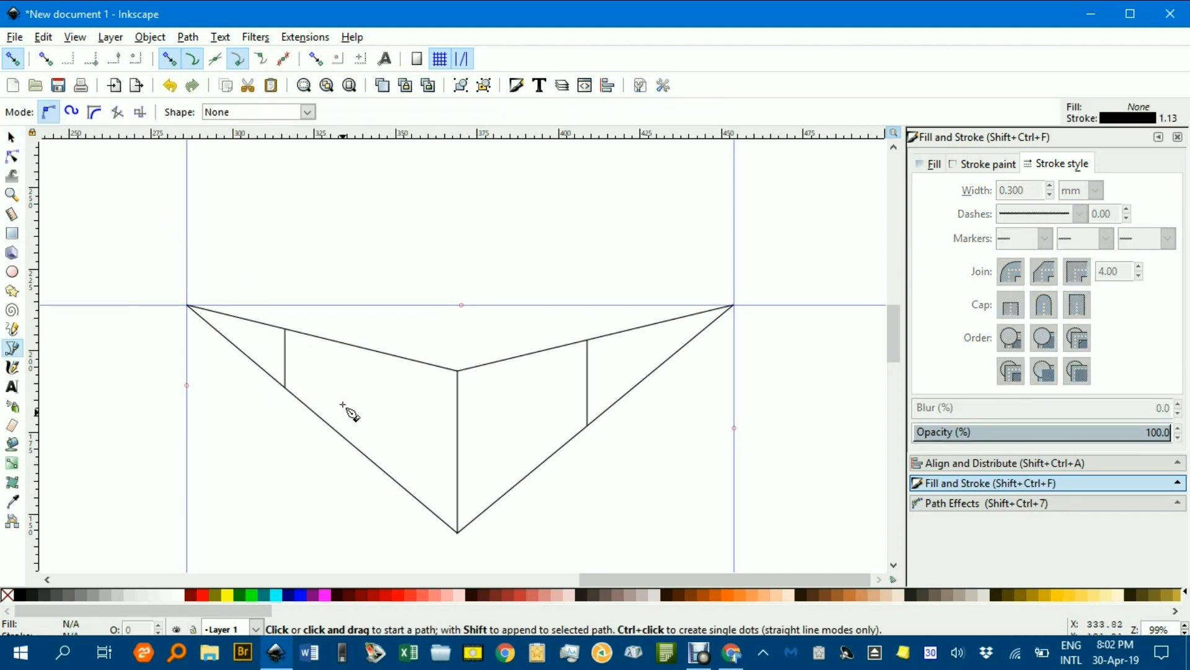
click(286, 329)
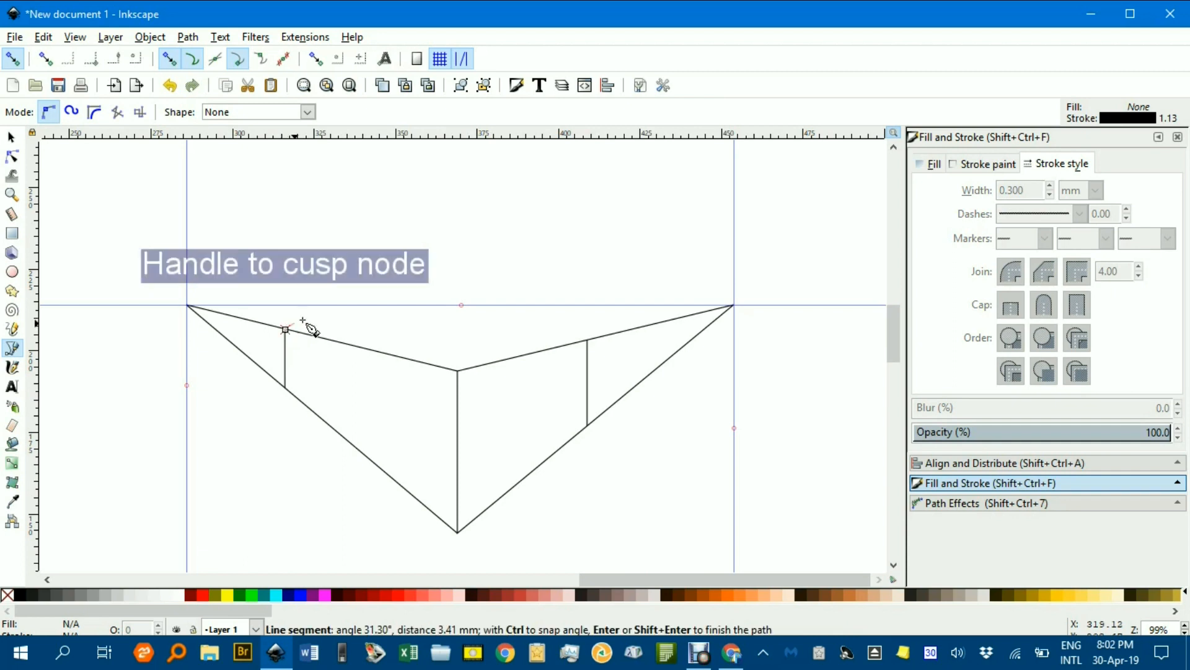
click(733, 304)
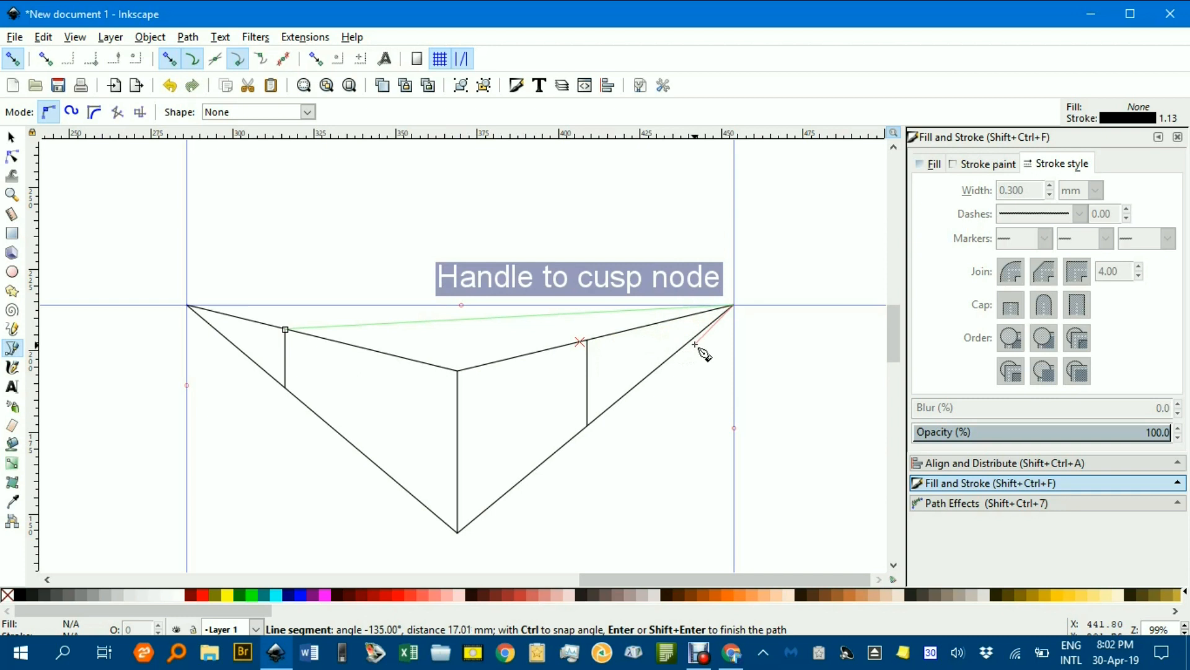
key(Return)
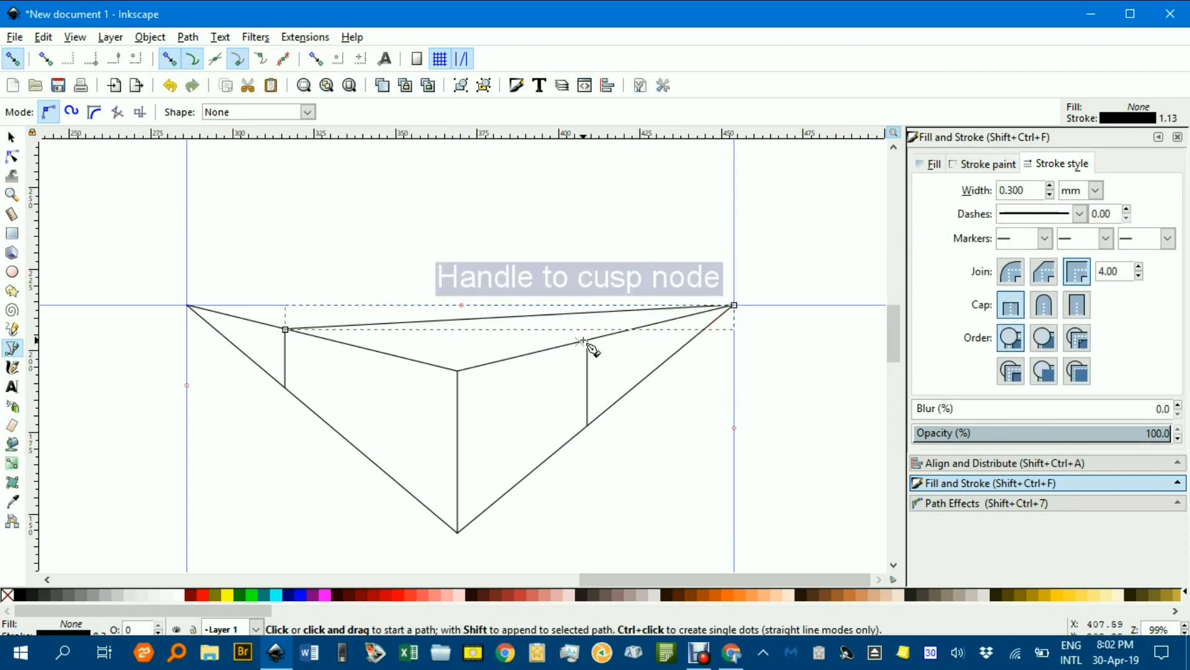
Draw a line from the top of the right back edge to the left vanishing point to close the top face
scroll(580, 342, up, 2)
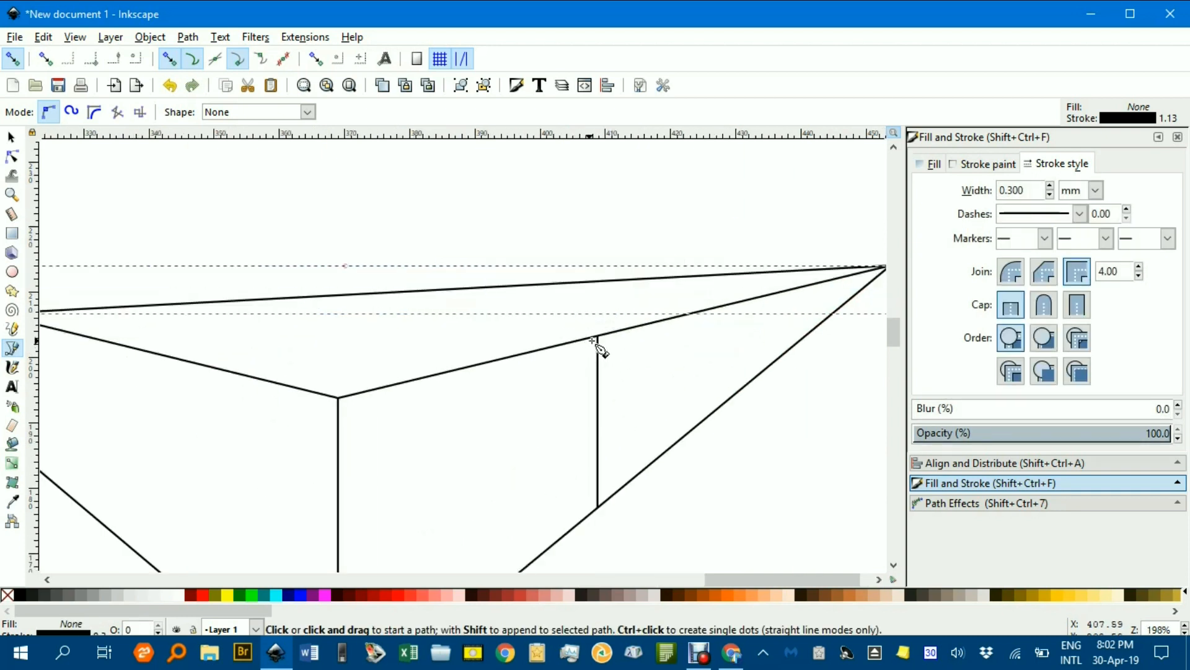
scroll(599, 347, down, 1)
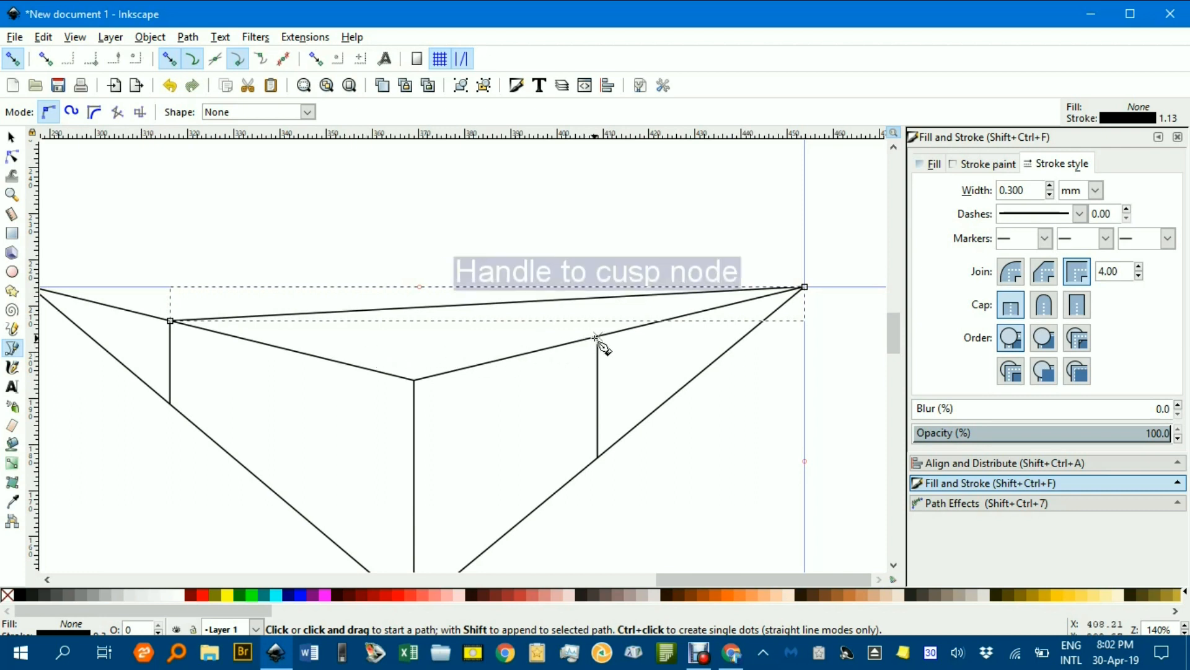
click(597, 337)
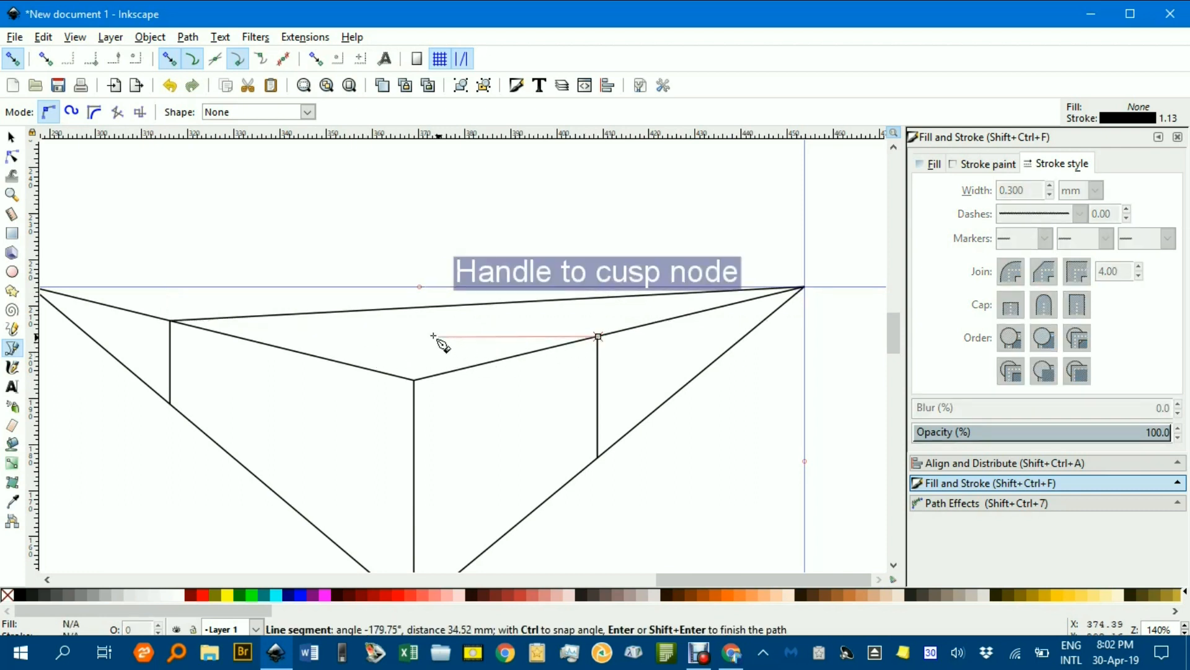
scroll(225, 336, left, 5)
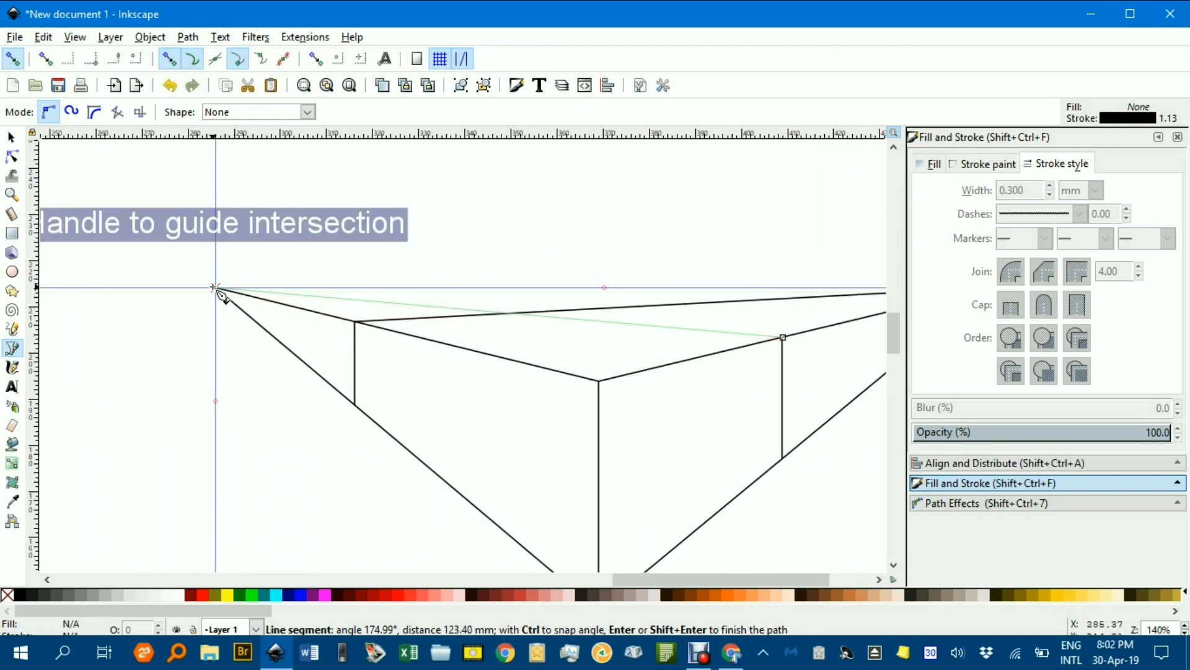
double_click(214, 287)
click(12, 138)
click(395, 221)
drag(503, 313, 386, 228)
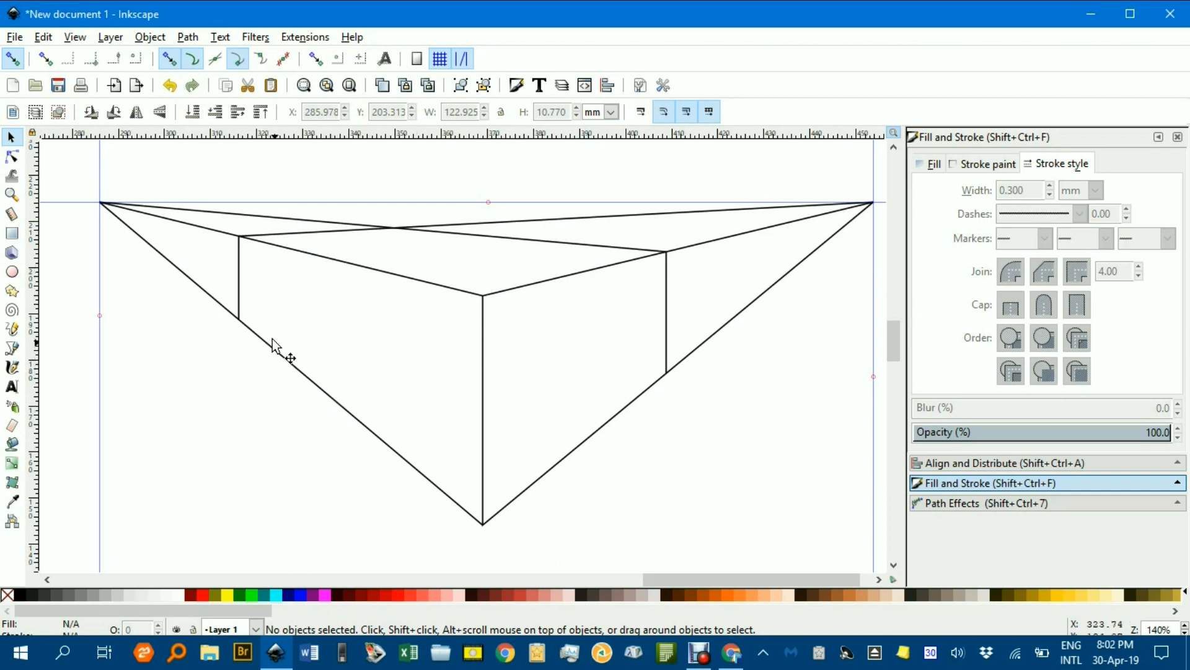
Select all the perspective construction lines and recolor them grey, then deselect
ctrl+scroll(419, 308, down, 1)
mouse_move(157, 182)
mouse_down()
mouse_move(620, 246)
mouse_move(808, 534)
mouse_up()
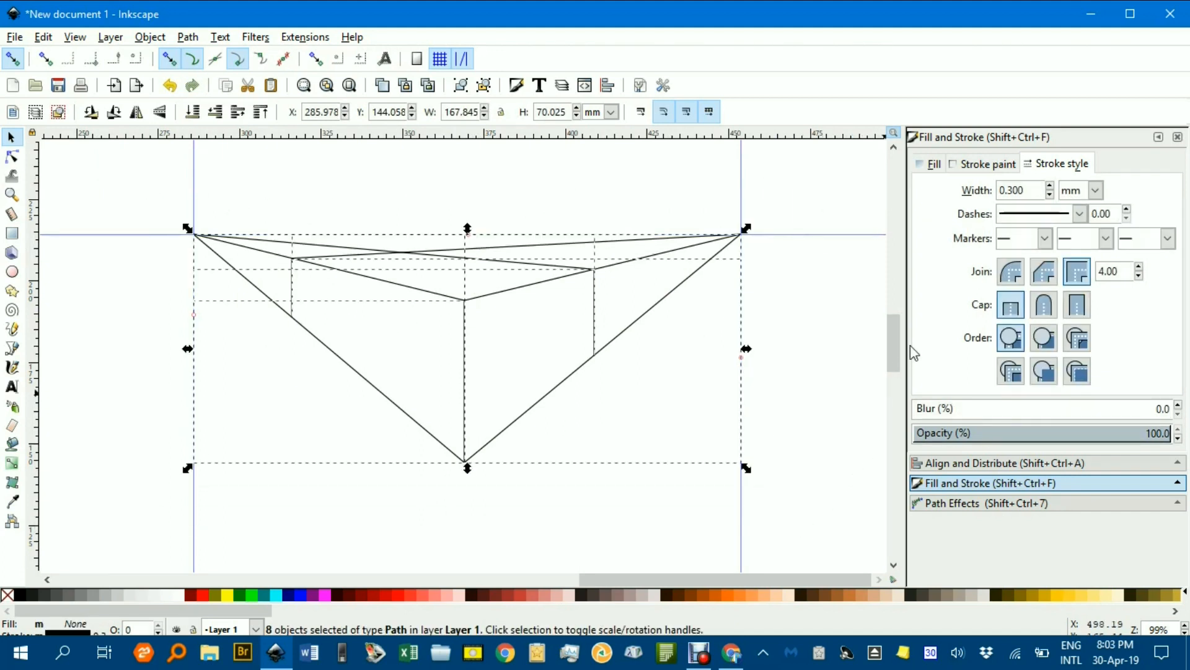
shift+click(95, 594)
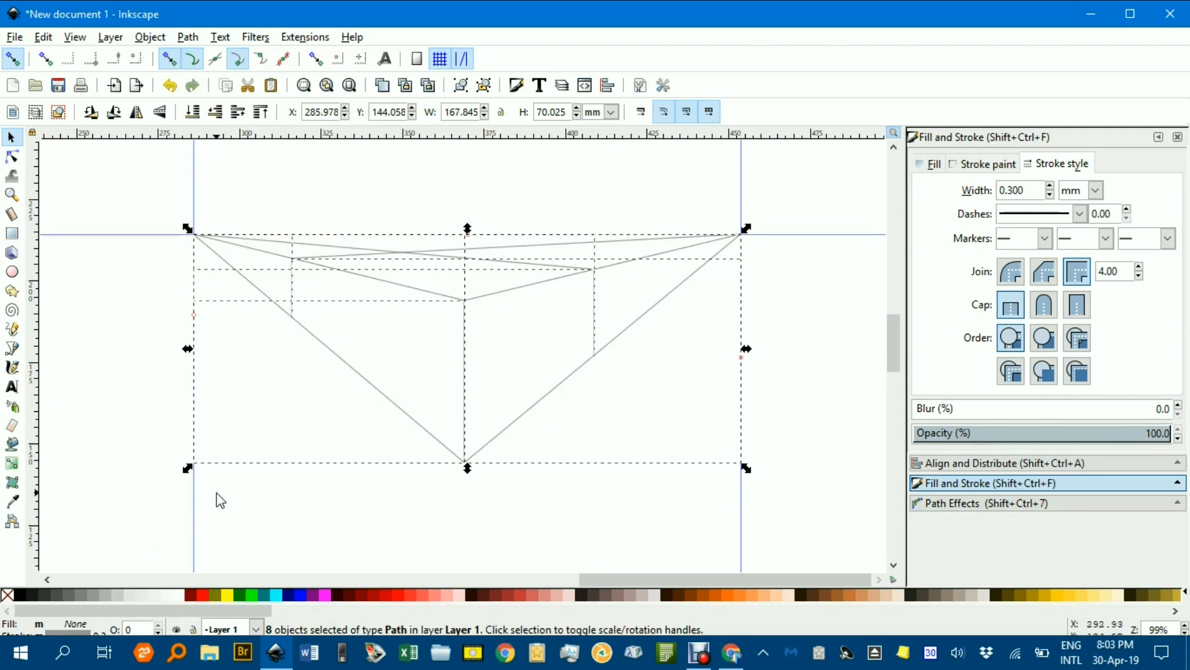
click(280, 505)
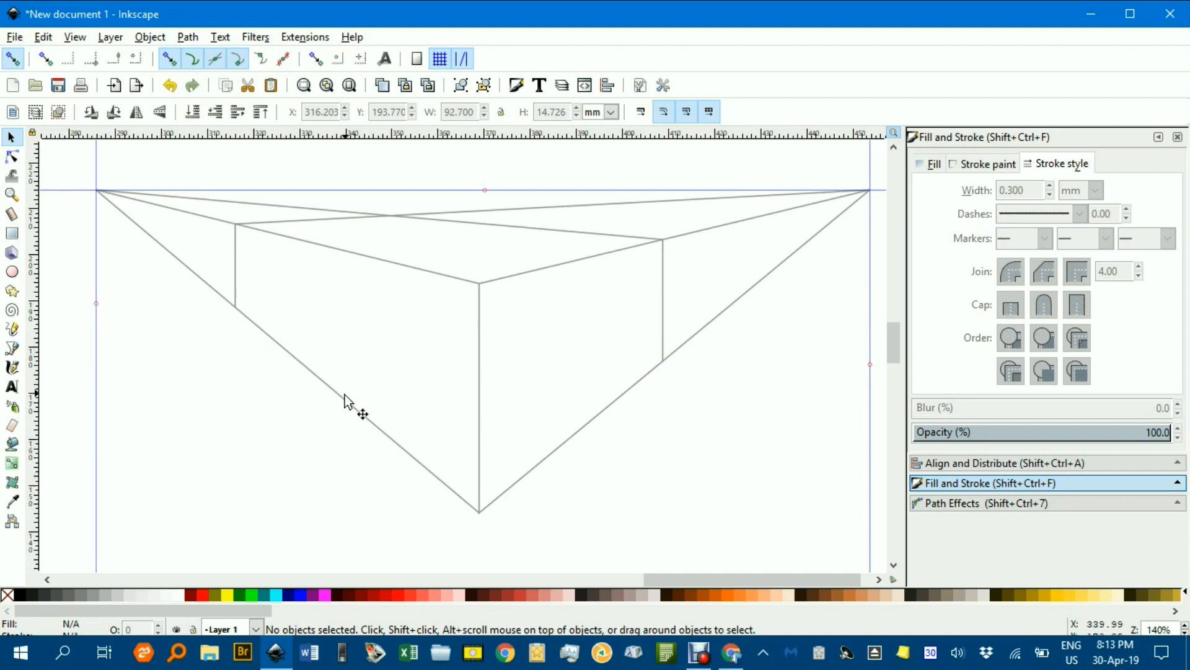
Trace the left face of the box as a closed Bezier shape and fill it yellow
click(12, 349)
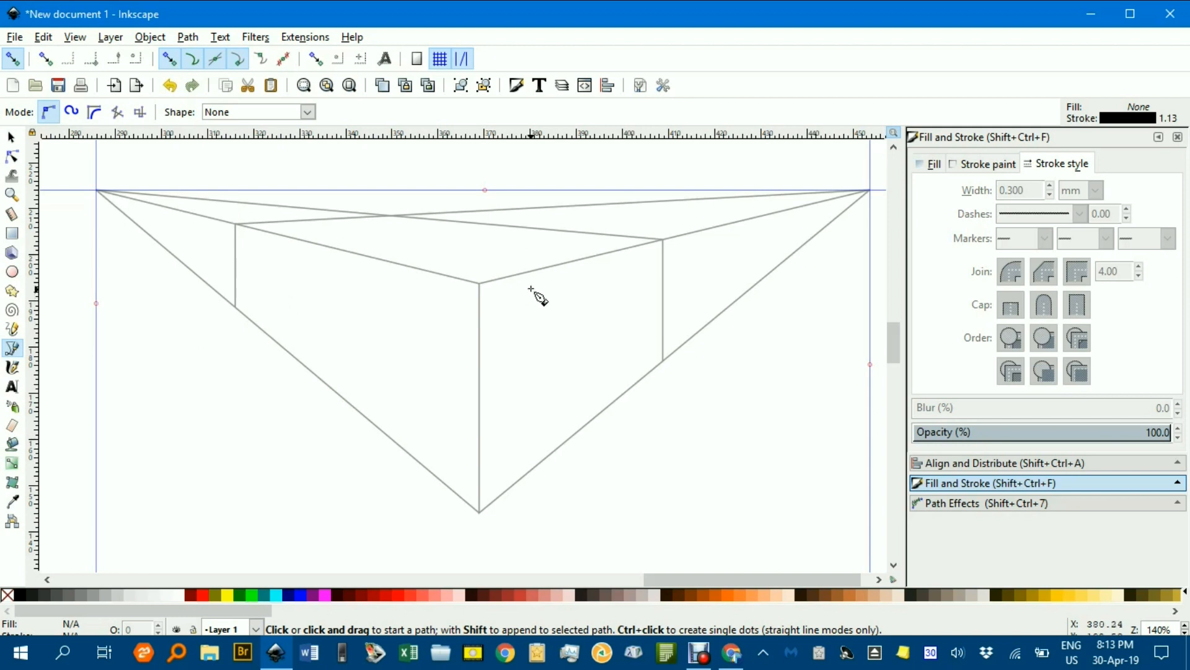
click(236, 307)
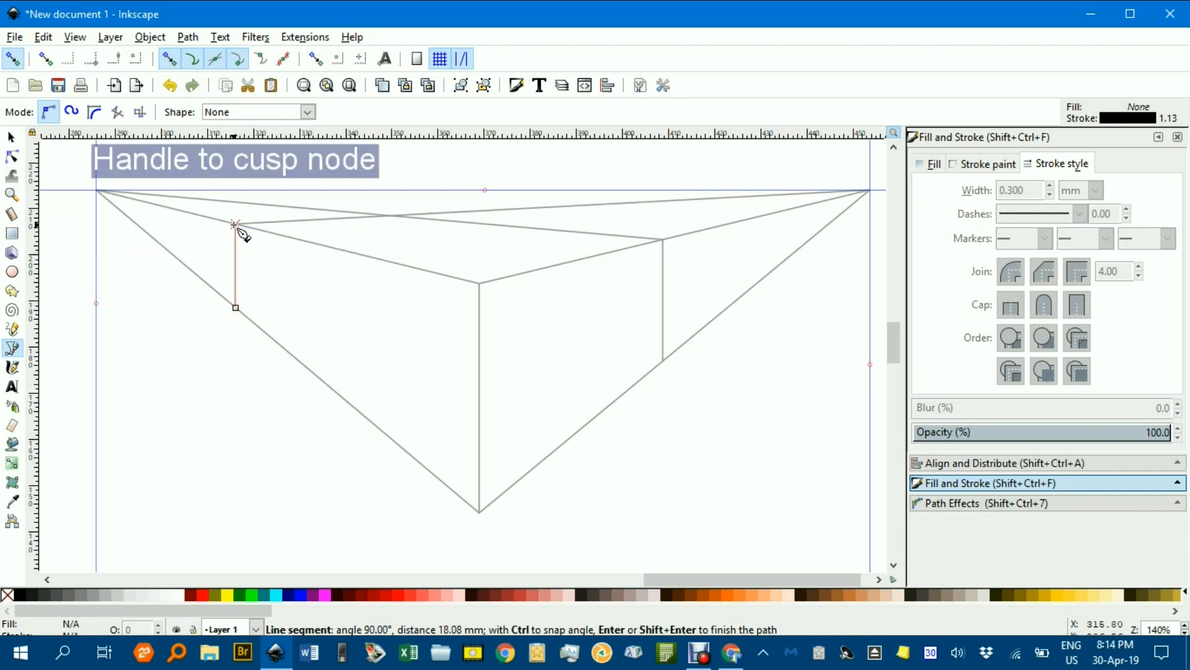
click(235, 225)
click(480, 284)
click(477, 512)
click(235, 307)
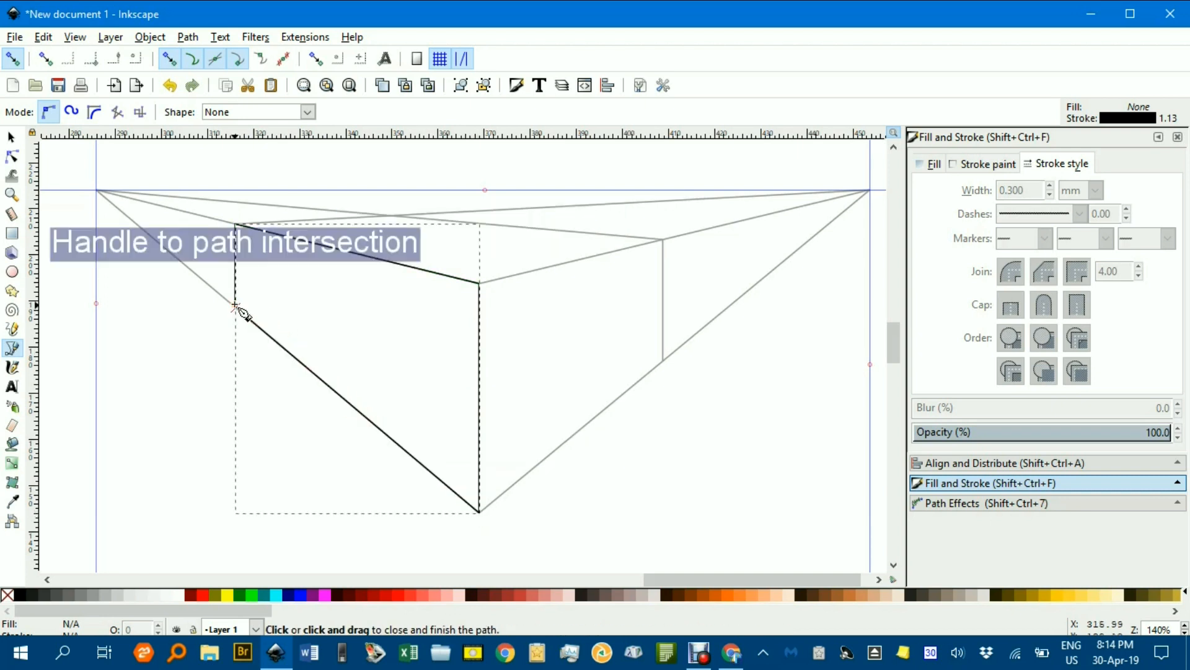
click(227, 595)
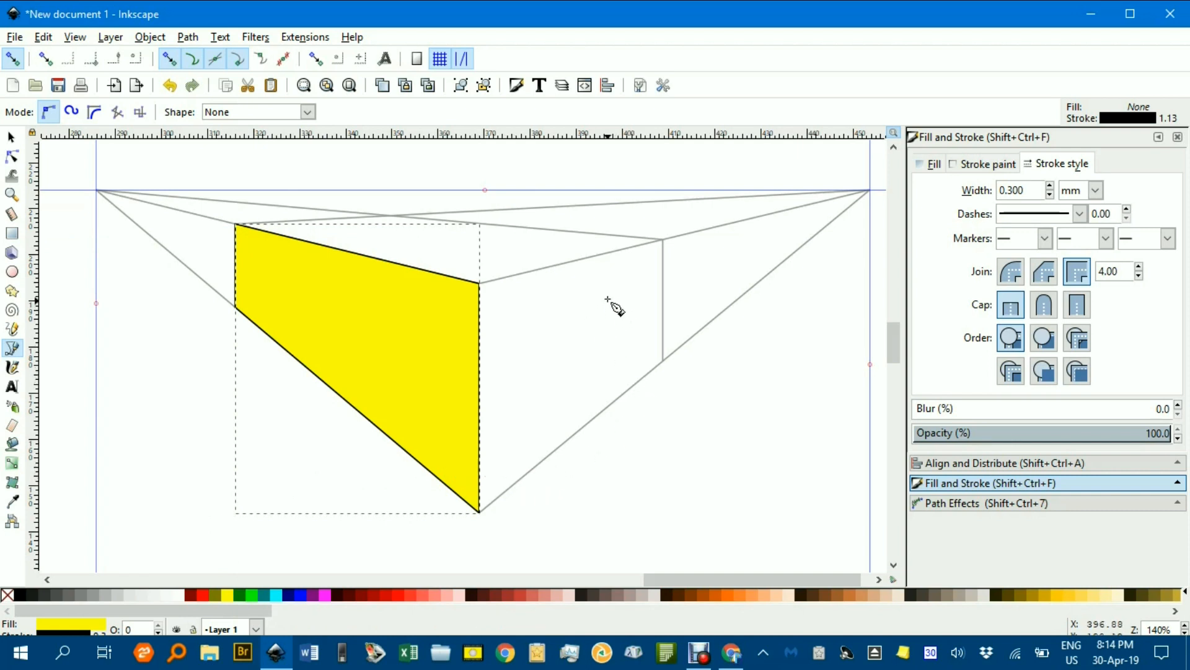
Trace the right face of the box as a closed shape and fill it lime green
click(482, 511)
click(478, 282)
click(664, 240)
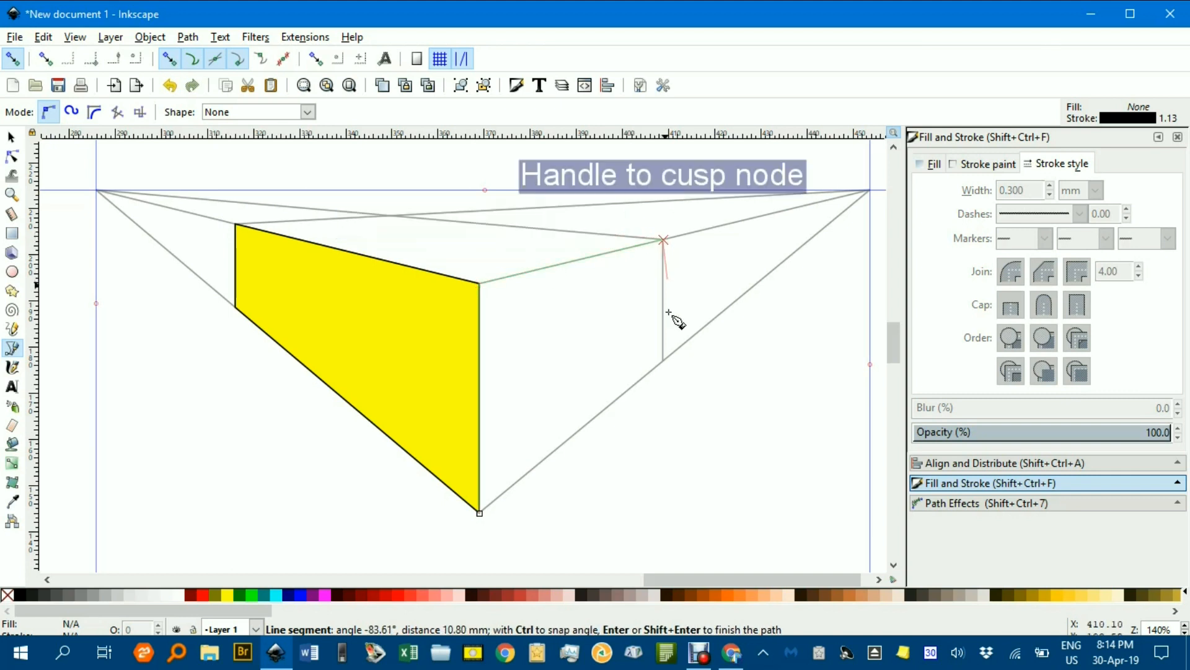
click(664, 362)
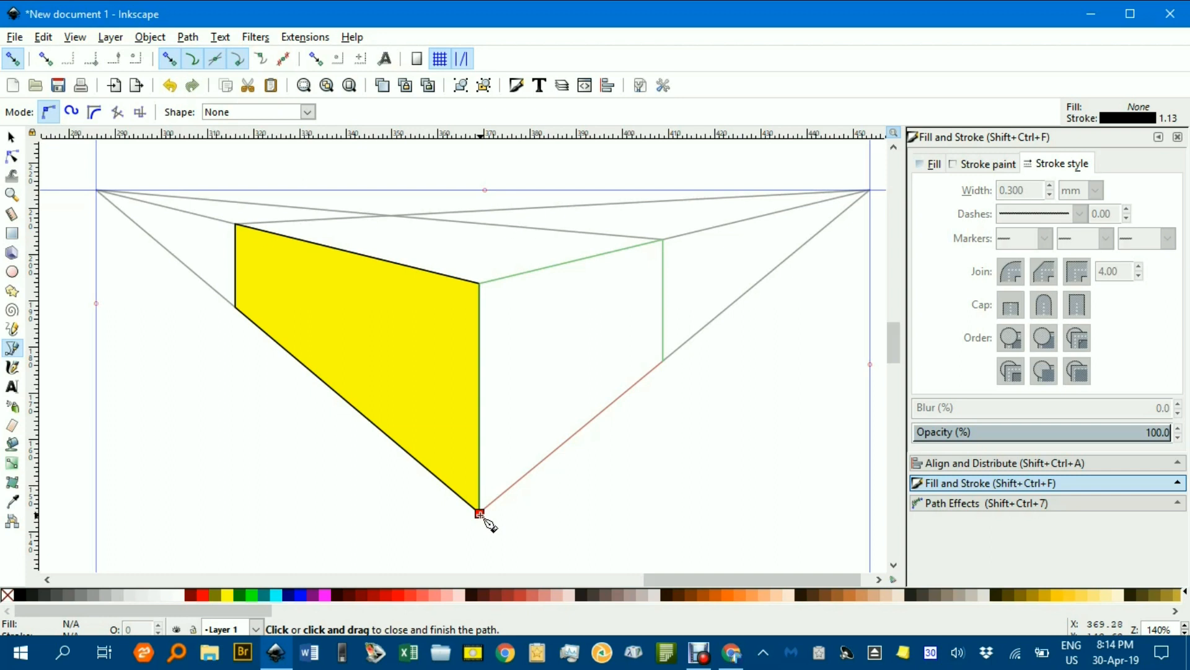
click(481, 516)
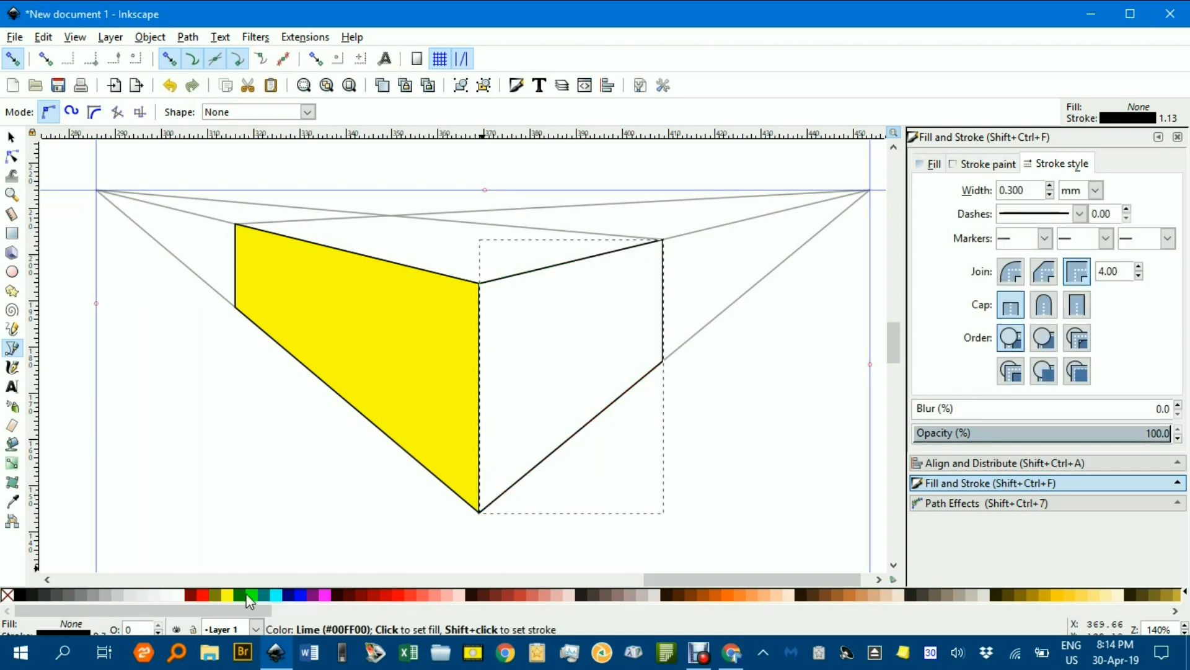
click(253, 595)
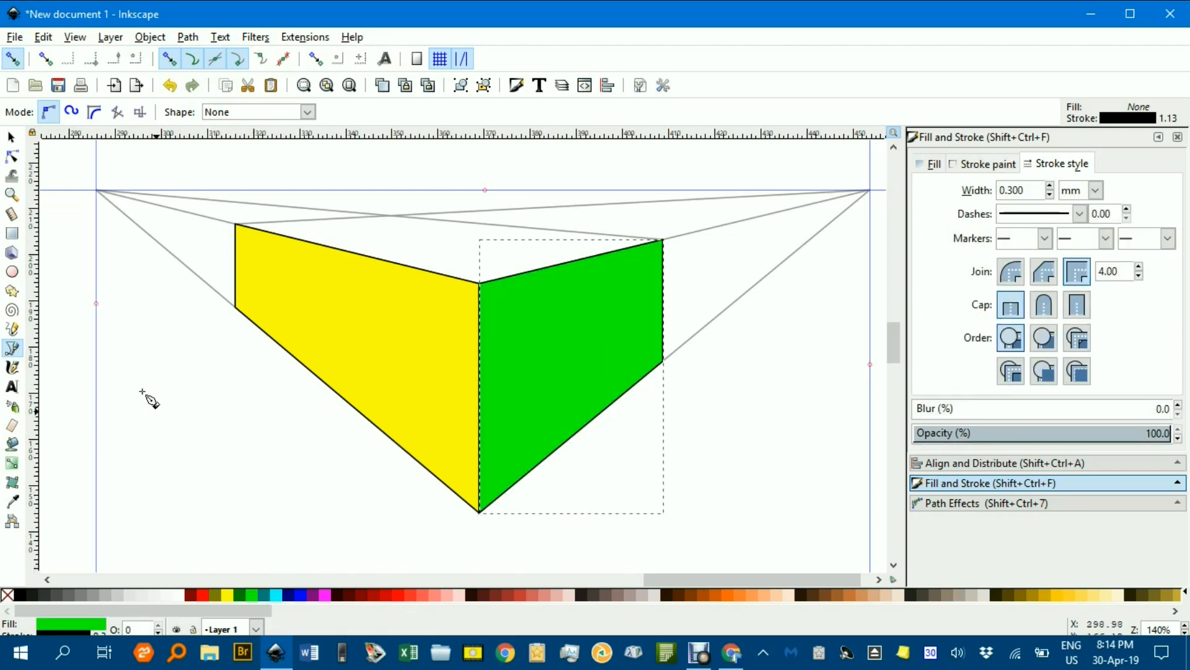
Trace the top face of the box as a closed shape, correcting a misplaced node, and fill it cyan
click(236, 224)
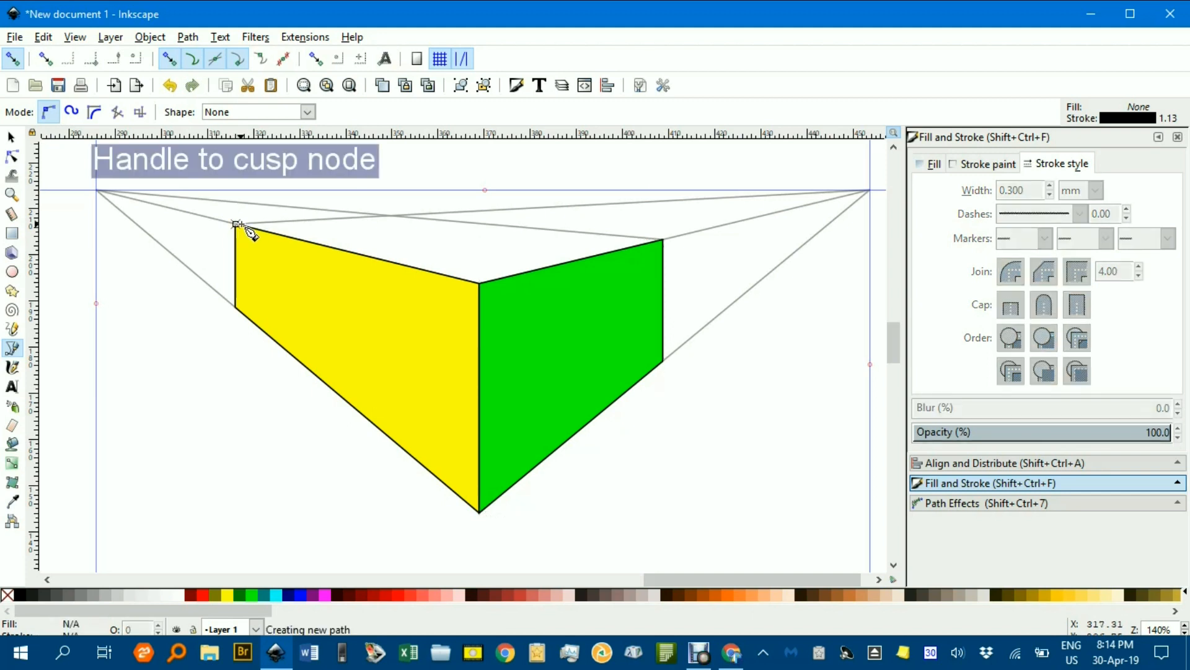
click(480, 284)
key(BackSpace)
click(391, 215)
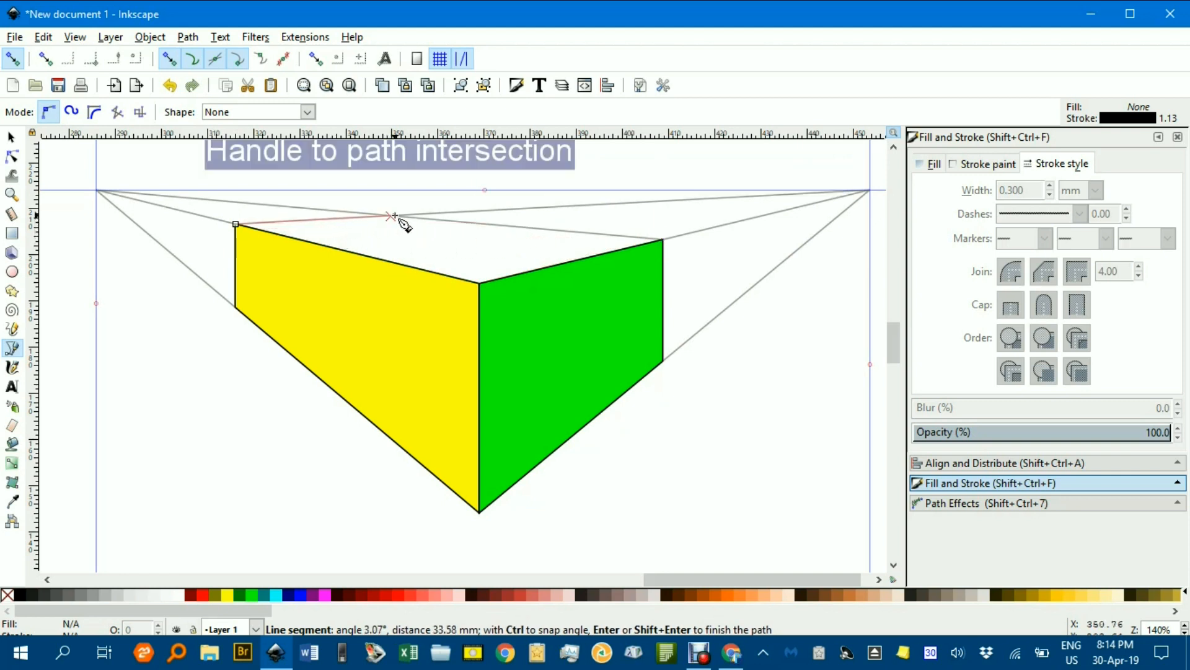
click(661, 241)
click(481, 284)
click(241, 225)
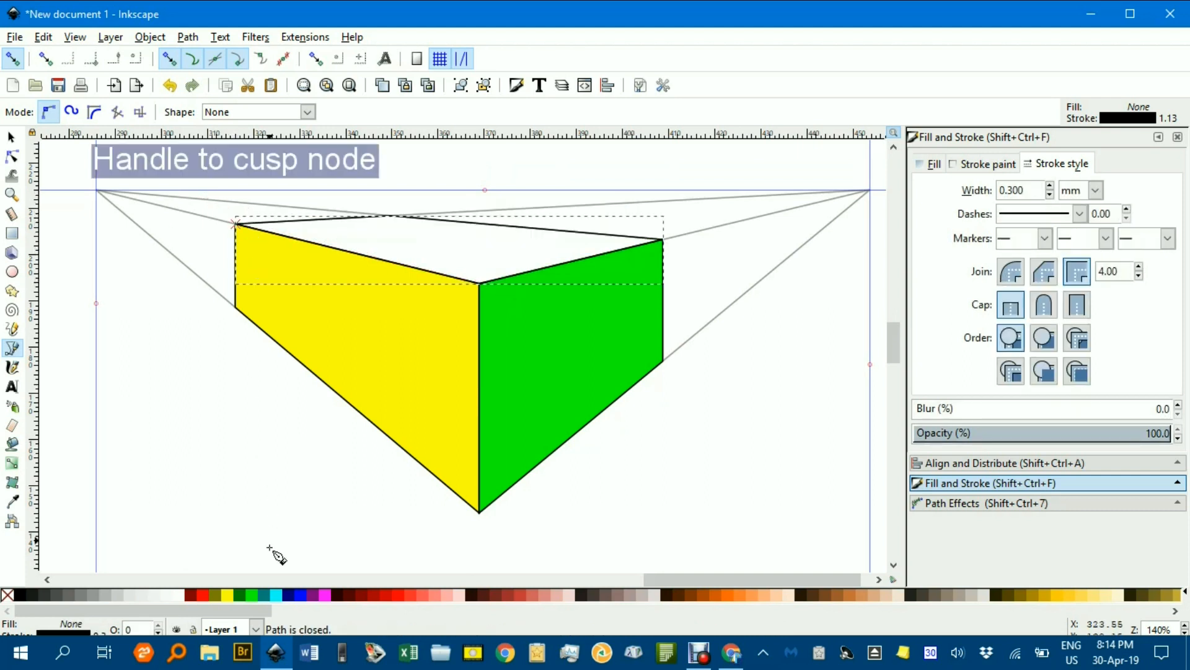
click(274, 594)
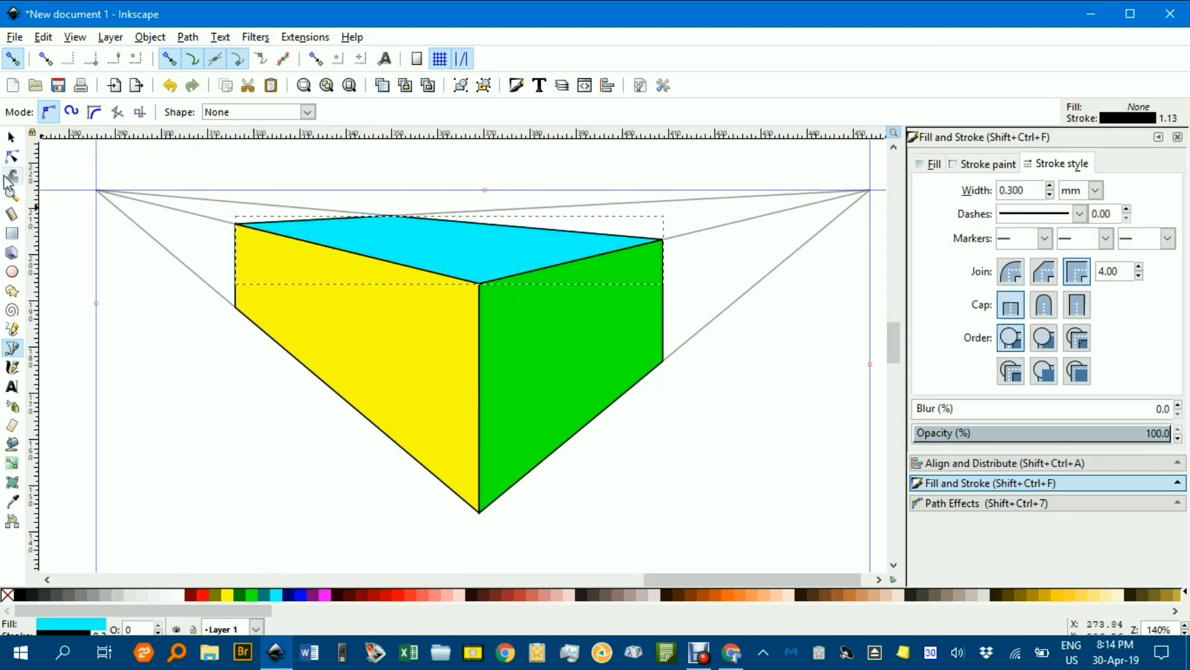
Copy the three colored box faces and paste them onto an empty part of the canvas
click(11, 137)
ctrl+scroll(658, 389, down, 1)
drag(338, 202, 726, 501)
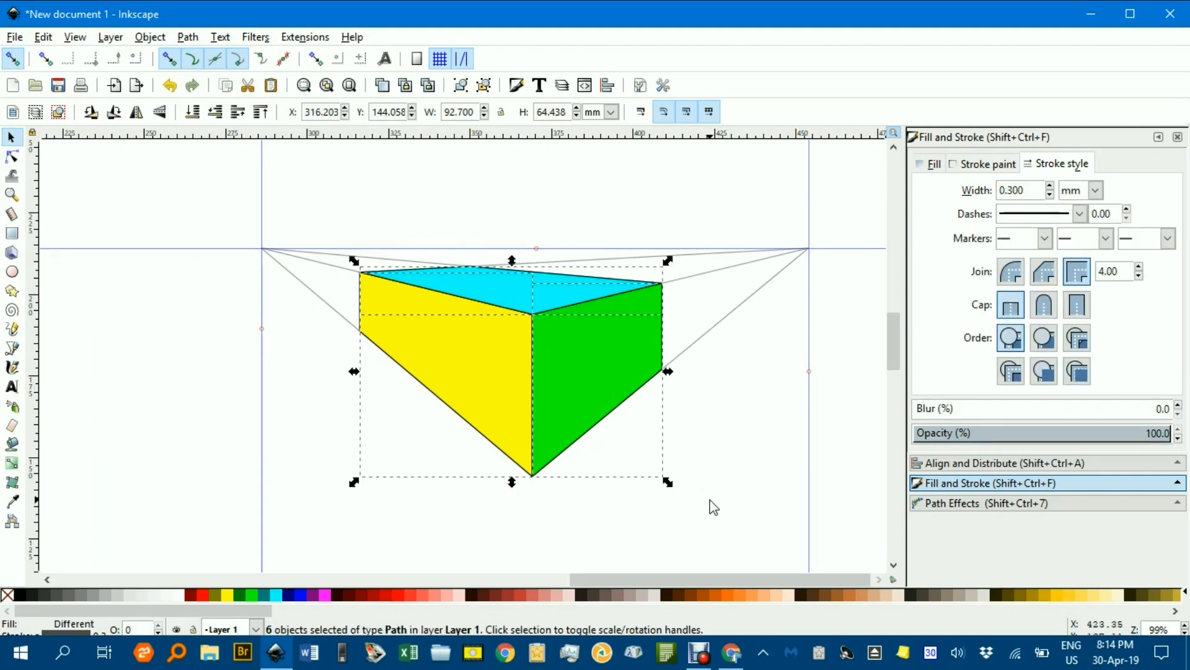
key(ctrl)
drag(706, 461, 188, 460)
drag(624, 422, 292, 272)
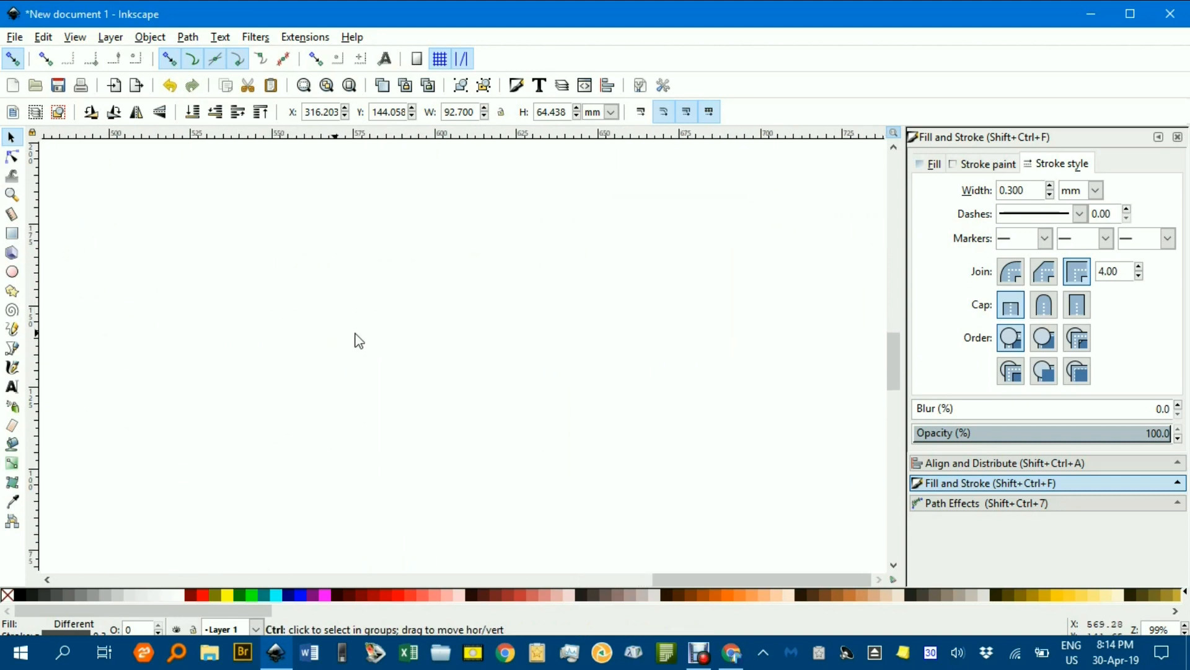
key(ctrl+v)
click(559, 329)
drag(314, 338, 338, 330)
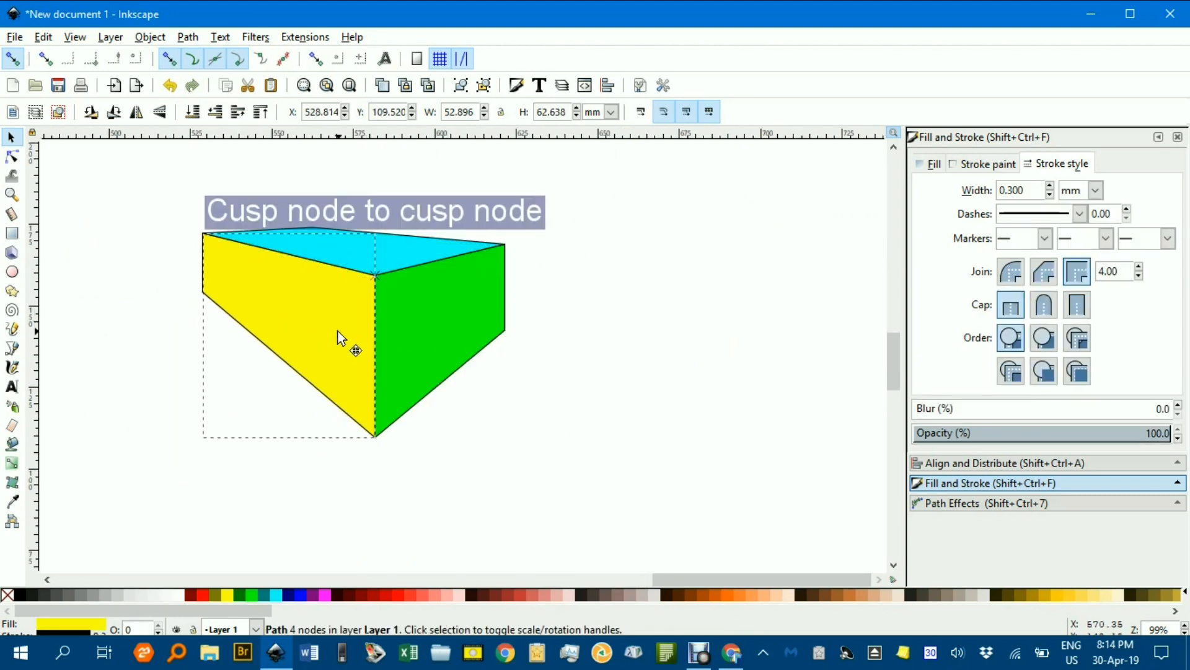
Create the text GEOFF next to the box and set its font to sans-serif Bold
click(610, 412)
key(t)
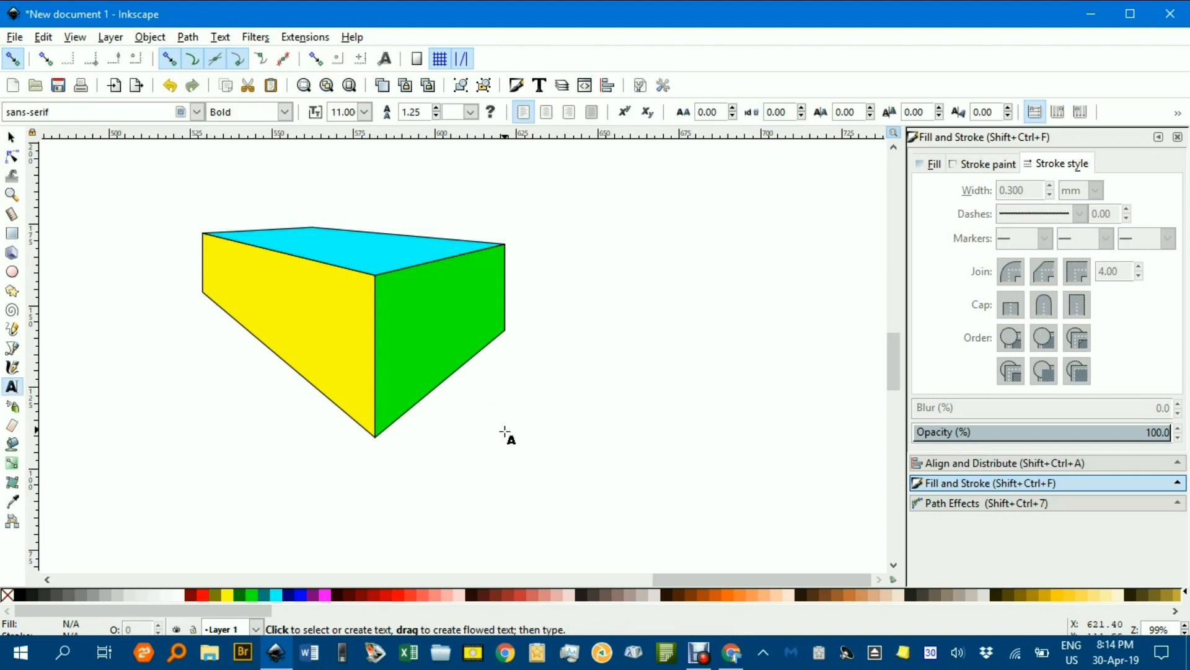
click(502, 425)
text(TE)
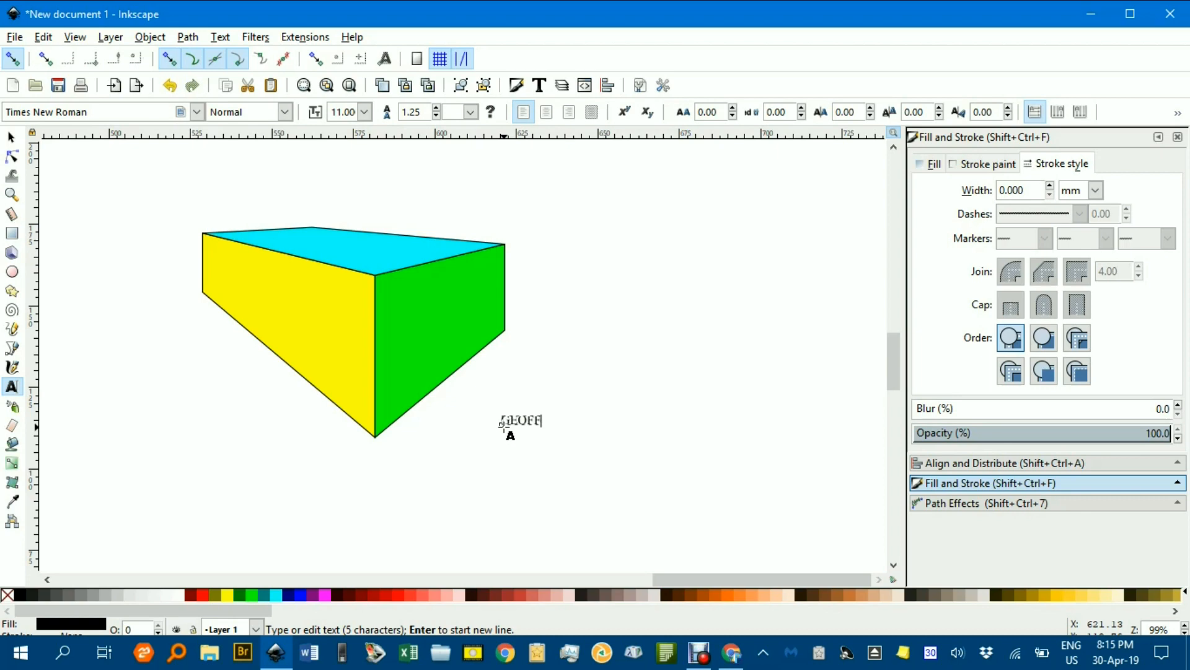
click(197, 112)
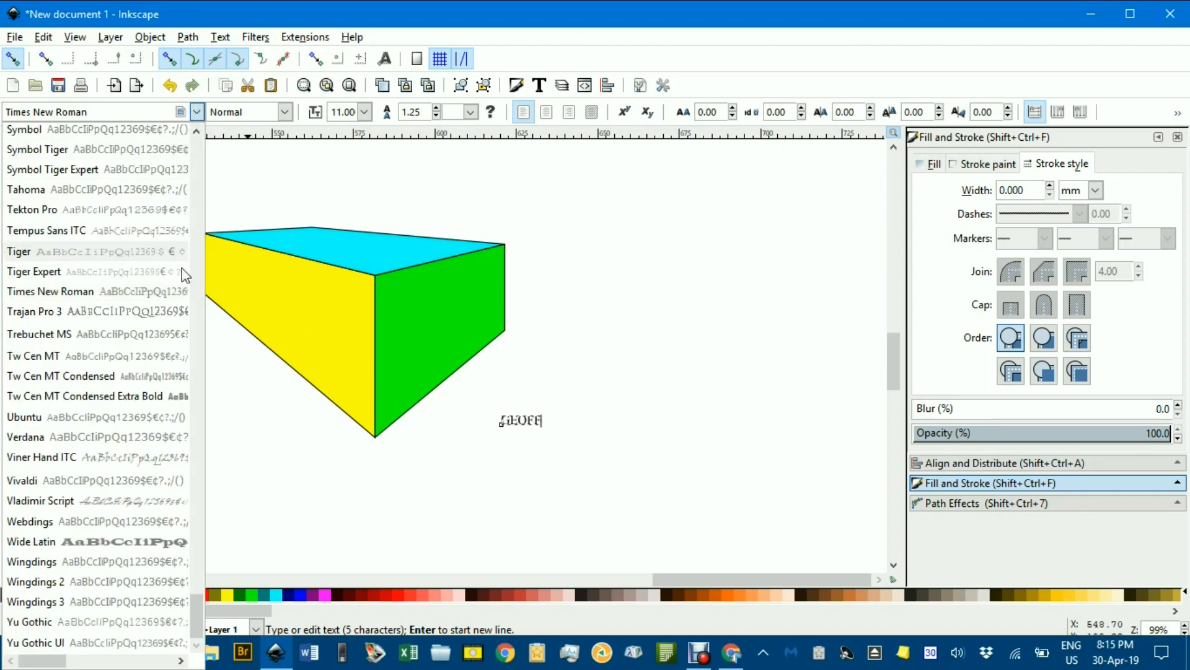
drag(197, 606, 153, 99)
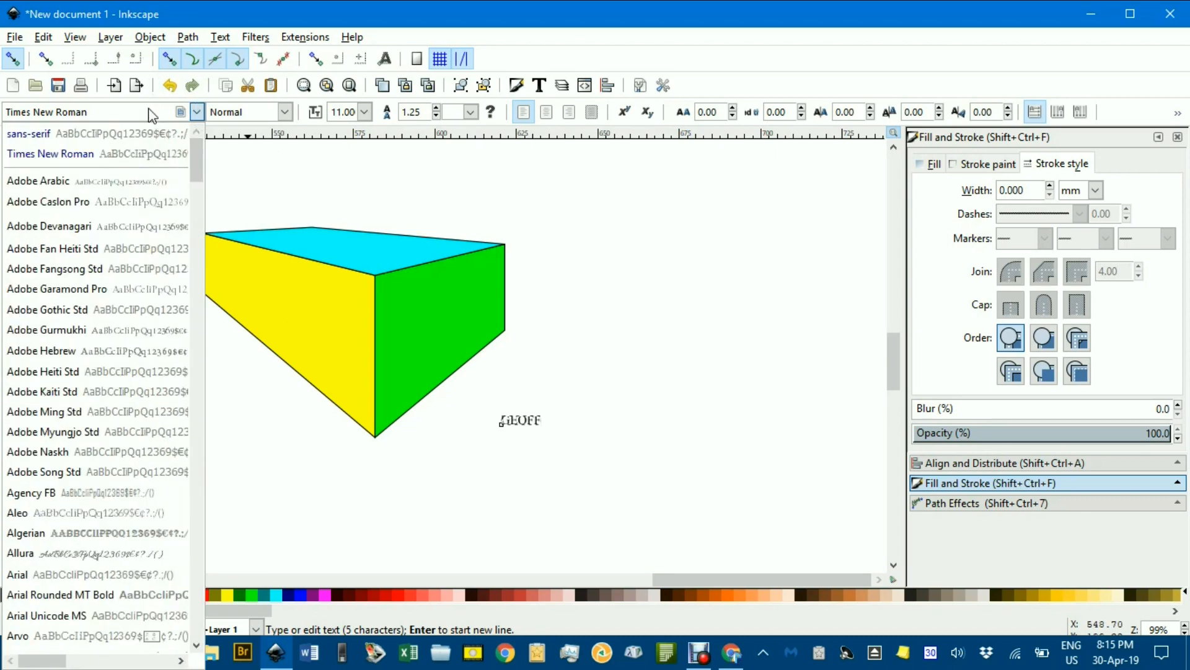
click(124, 135)
click(285, 111)
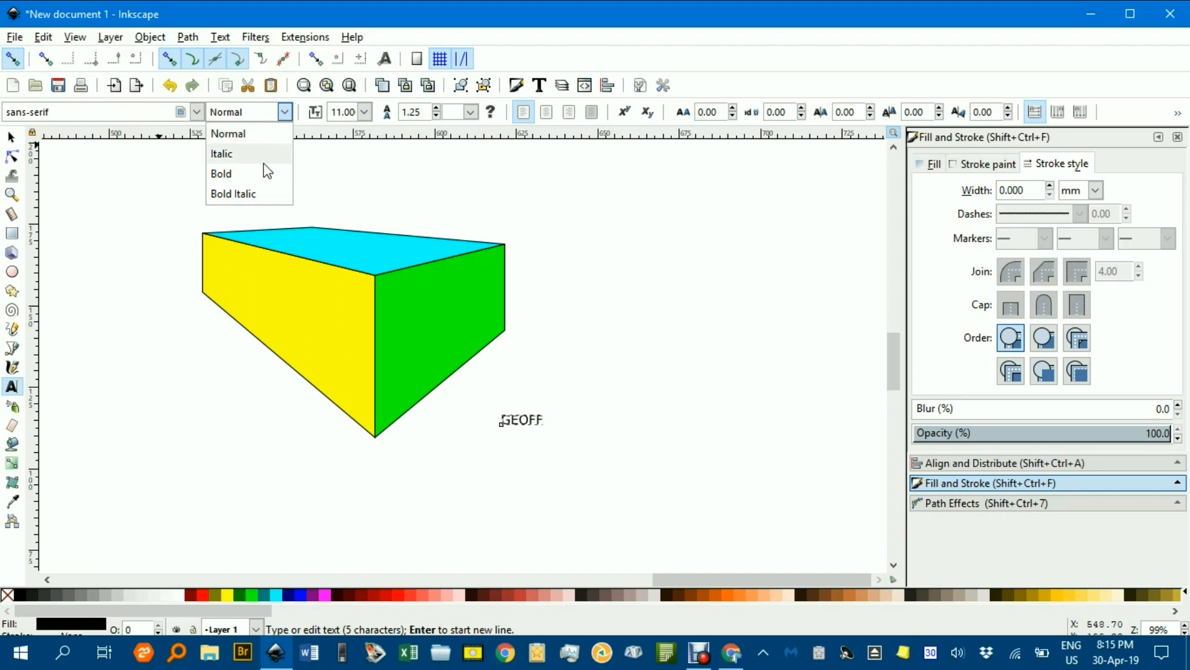
click(227, 173)
Scale up the GEOFF text and convert it to a path
click(13, 138)
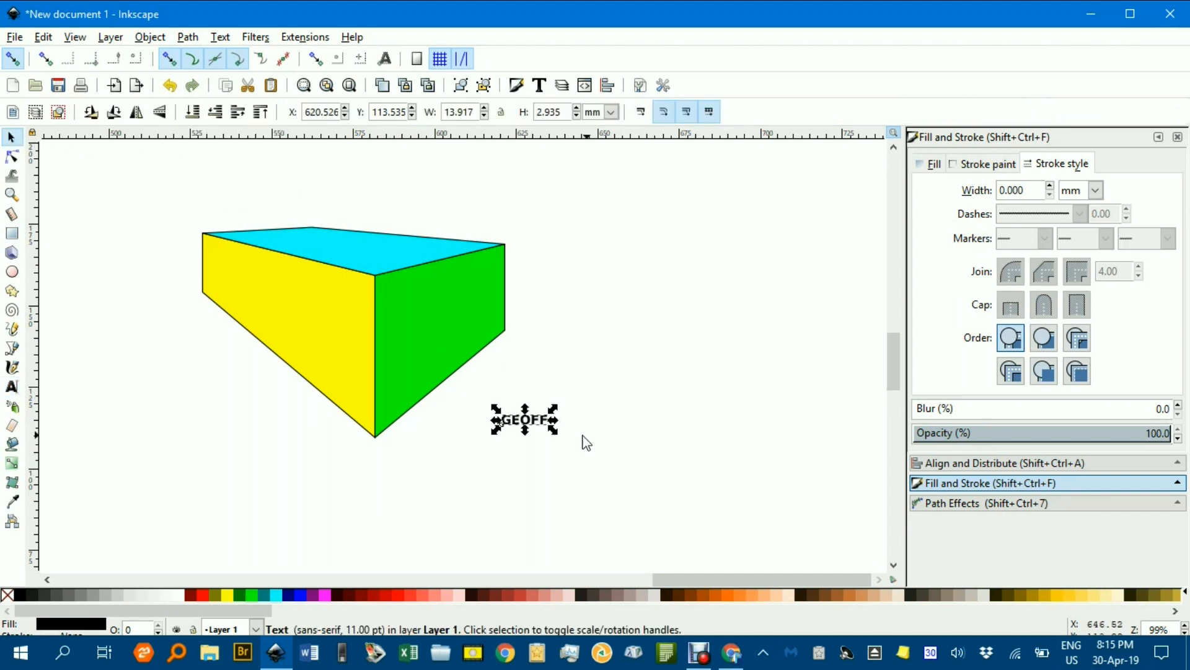
drag(554, 408, 697, 338)
click(603, 399)
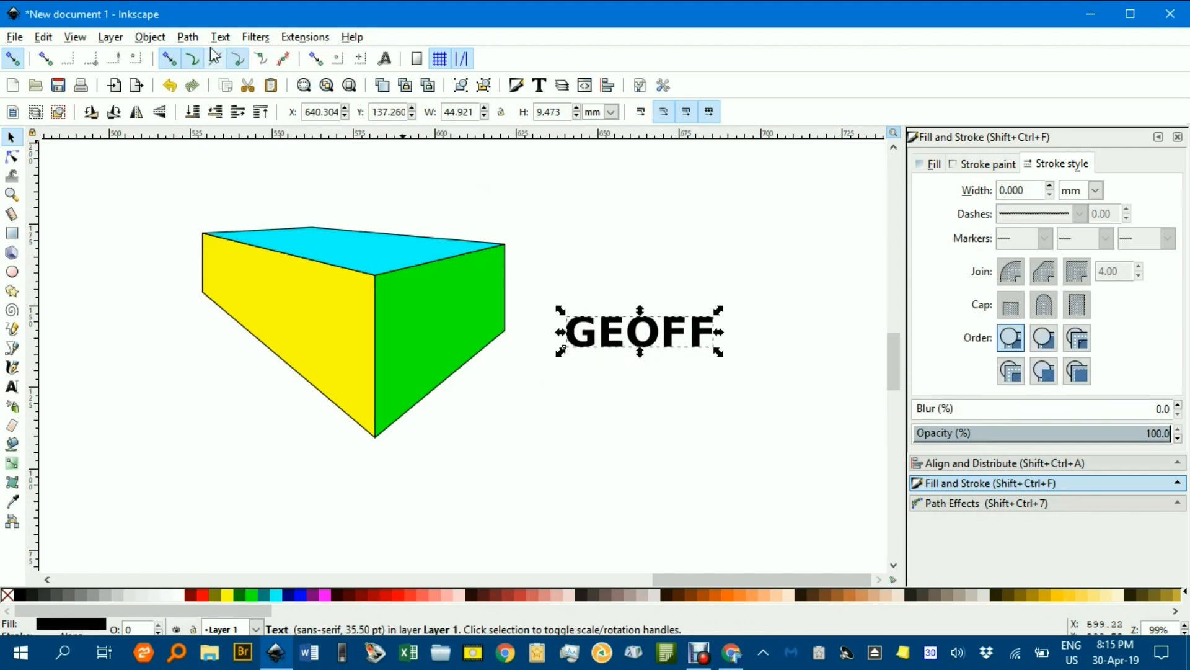
click(187, 37)
click(231, 56)
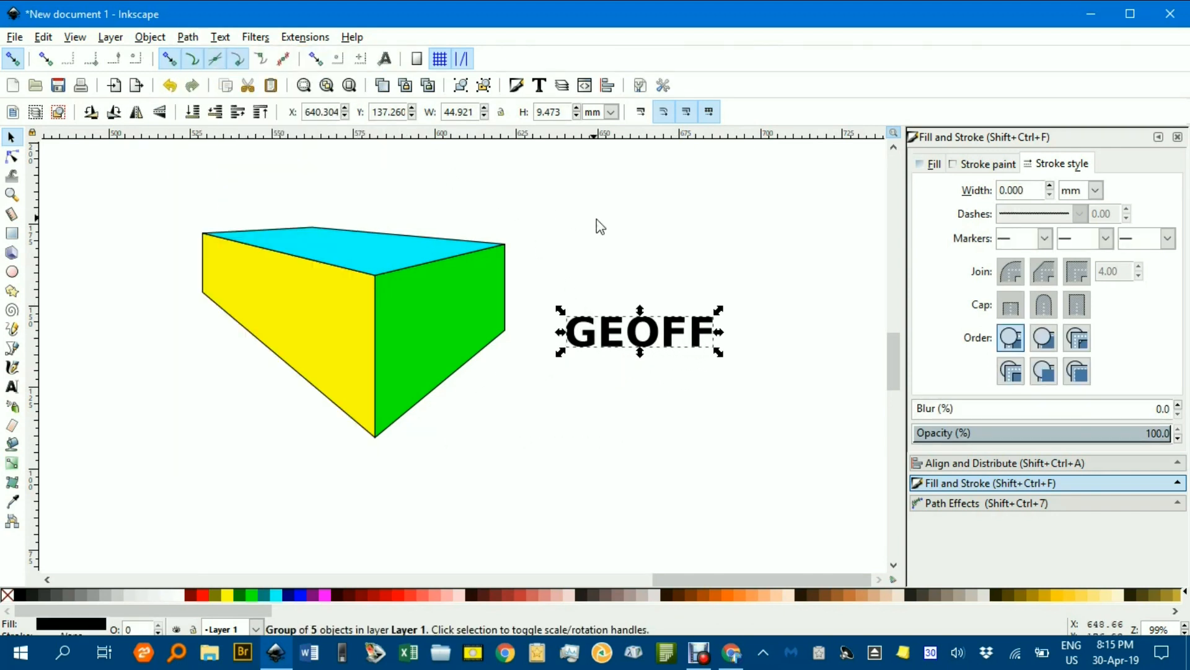
Select the GEOFF path together with the yellow face and apply the Perspective extension to map it onto the face
shift+click(314, 322)
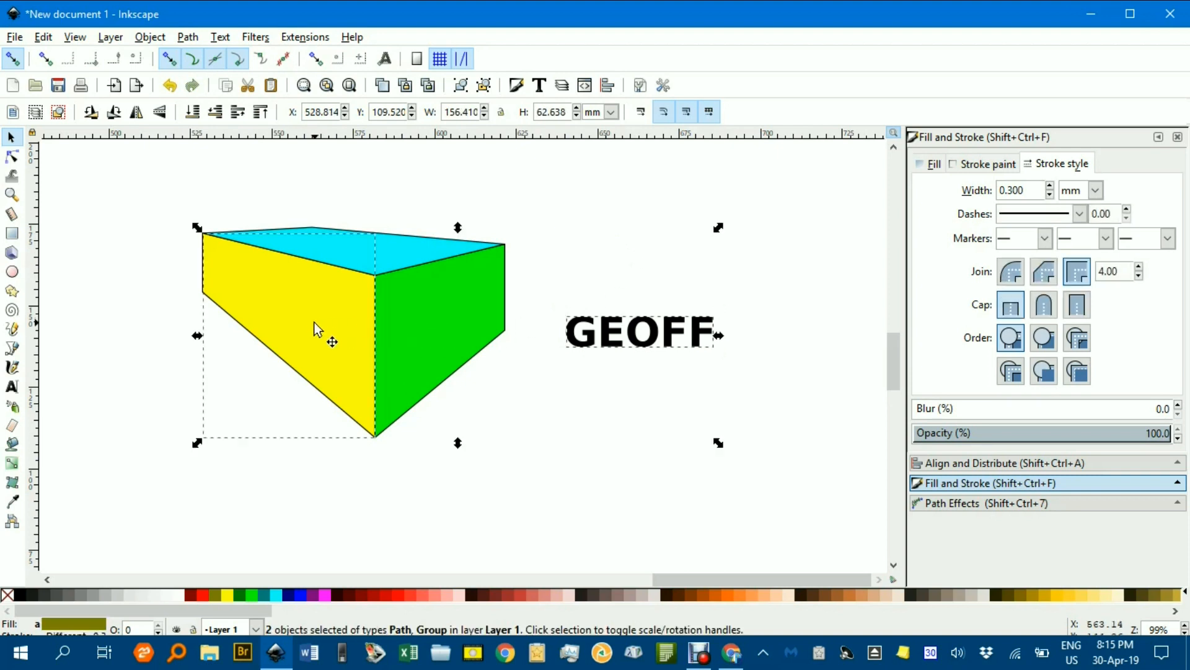
click(307, 38)
mouse_move(372, 251)
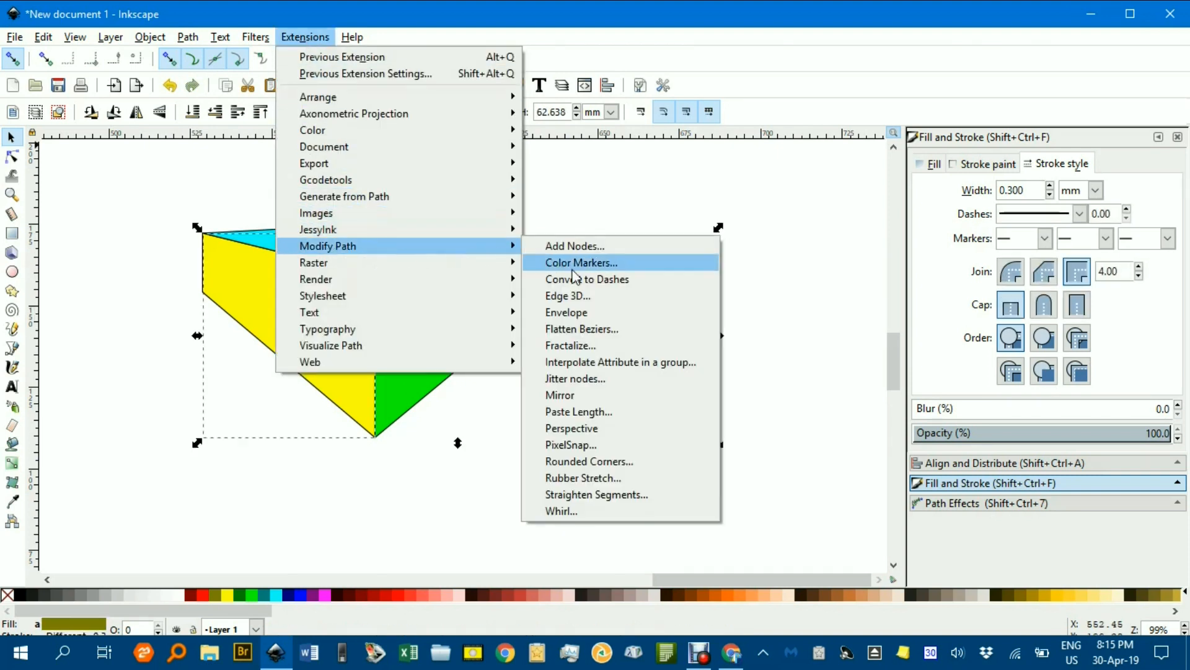
click(627, 428)
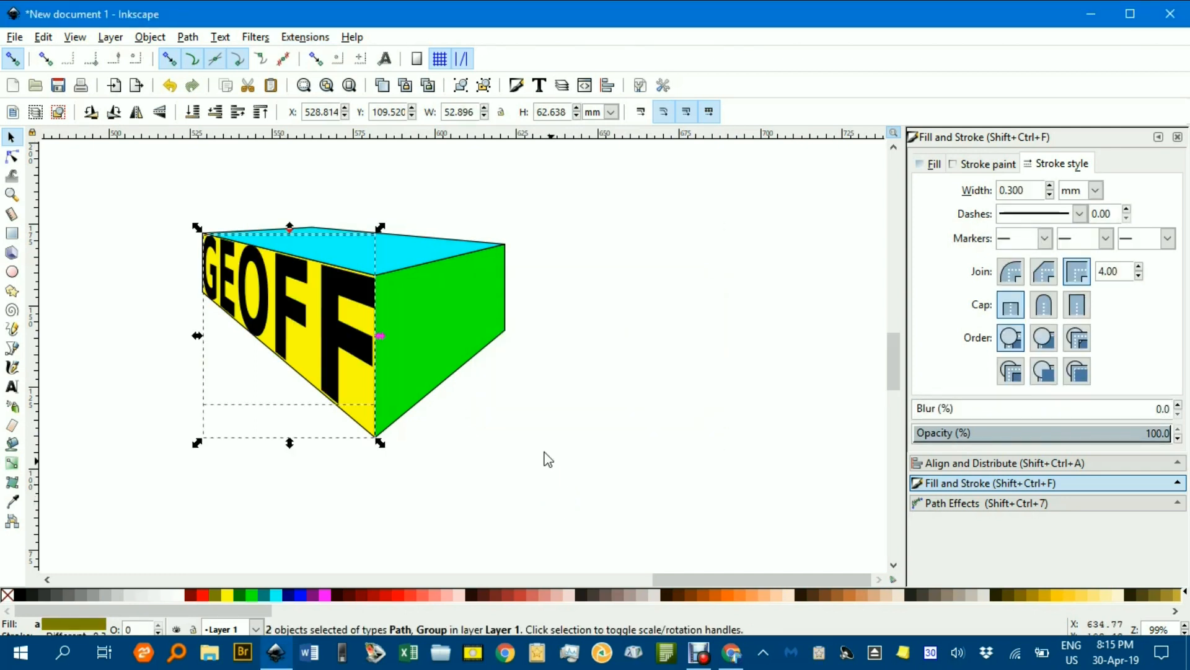
click(196, 212)
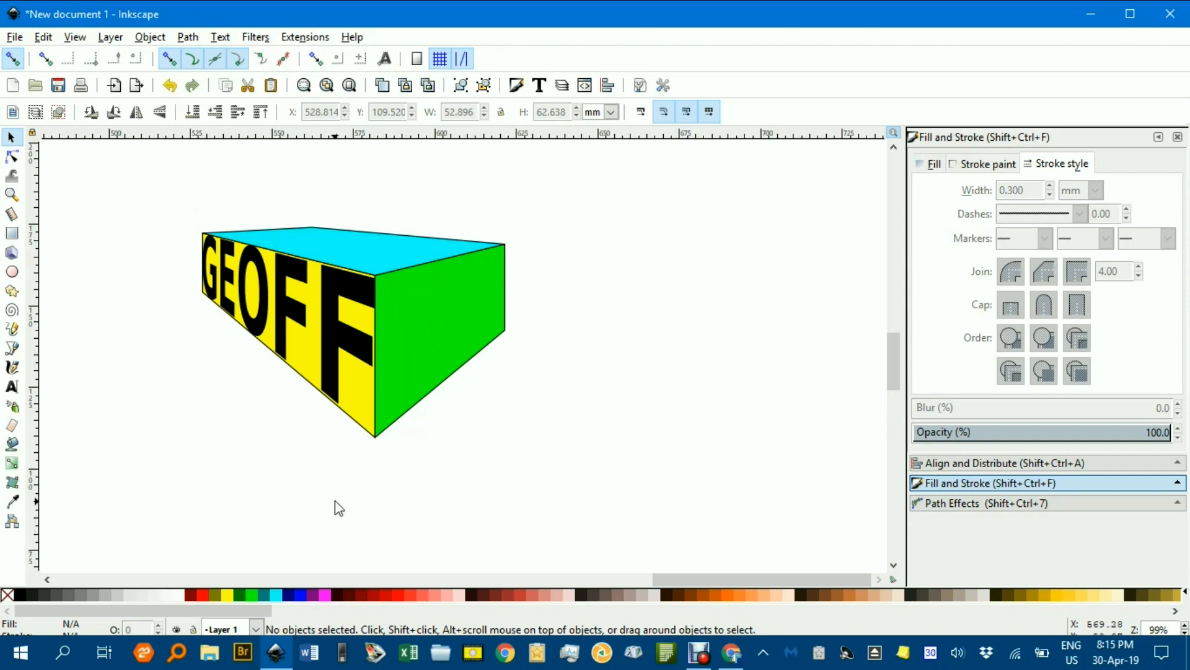
Create the text P below the box in sans-serif Bold and select it
key(t)
click(558, 438)
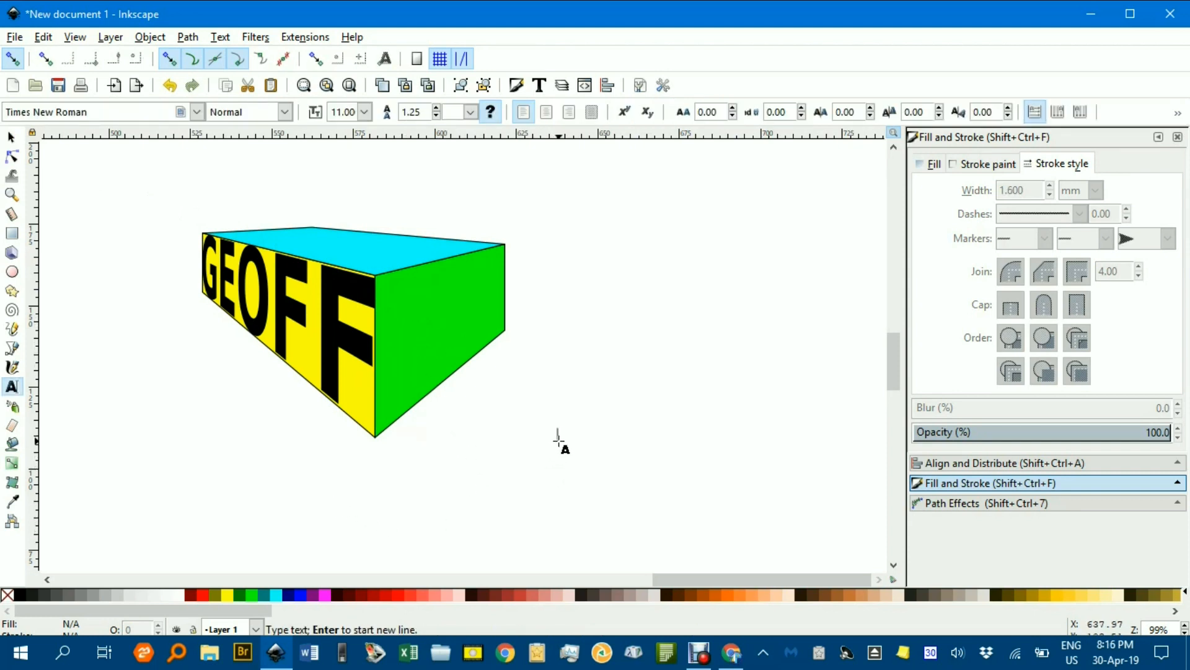
text(P)
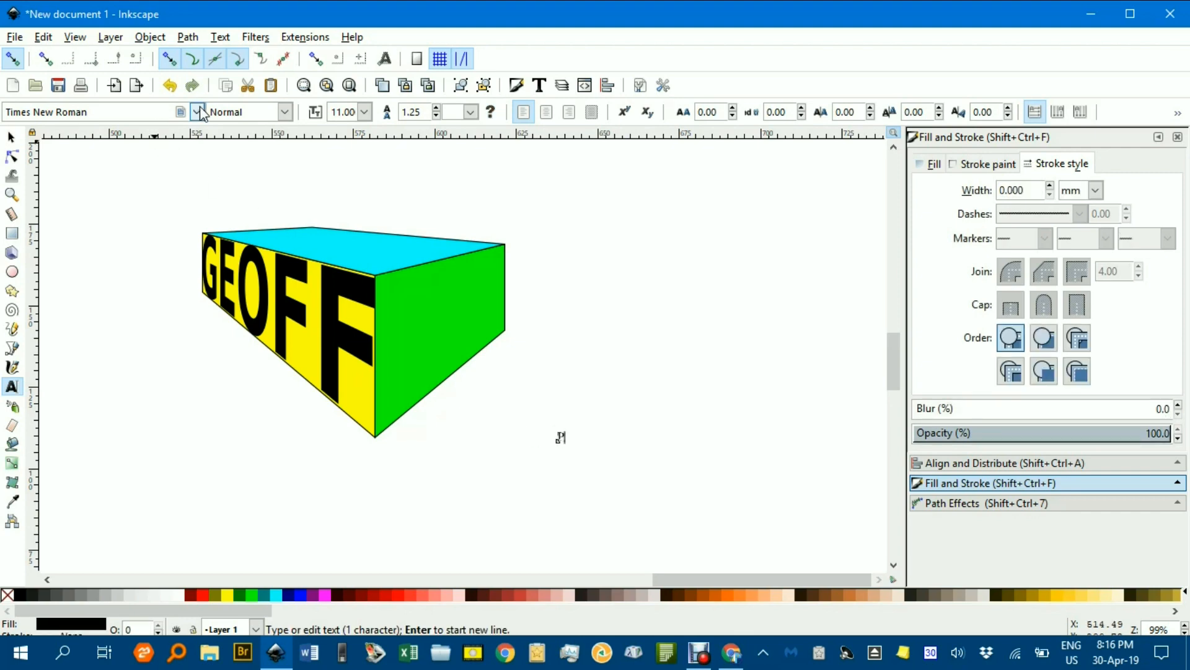
click(197, 112)
drag(197, 623, 217, 140)
click(105, 133)
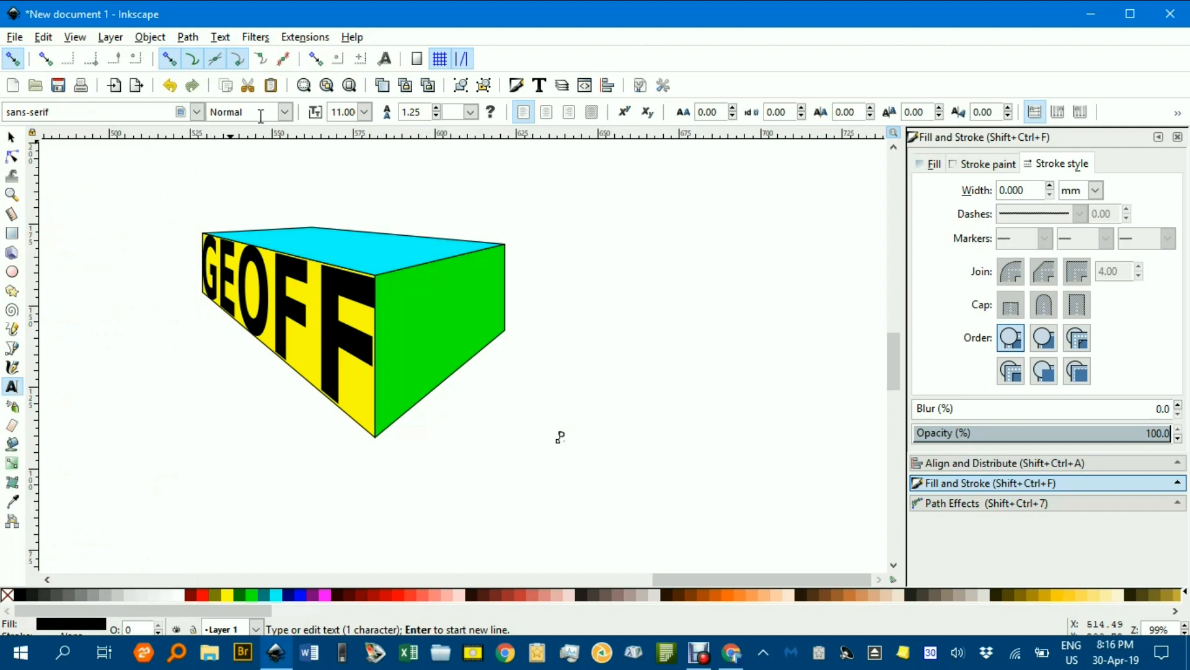
click(285, 113)
click(225, 173)
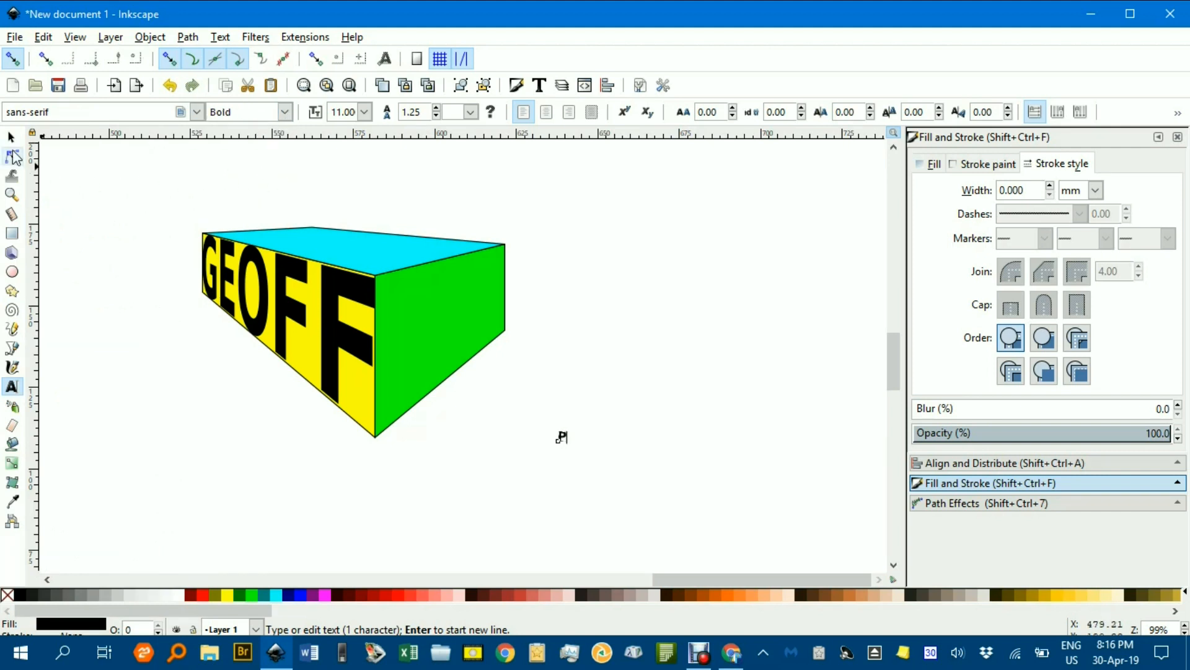
click(13, 137)
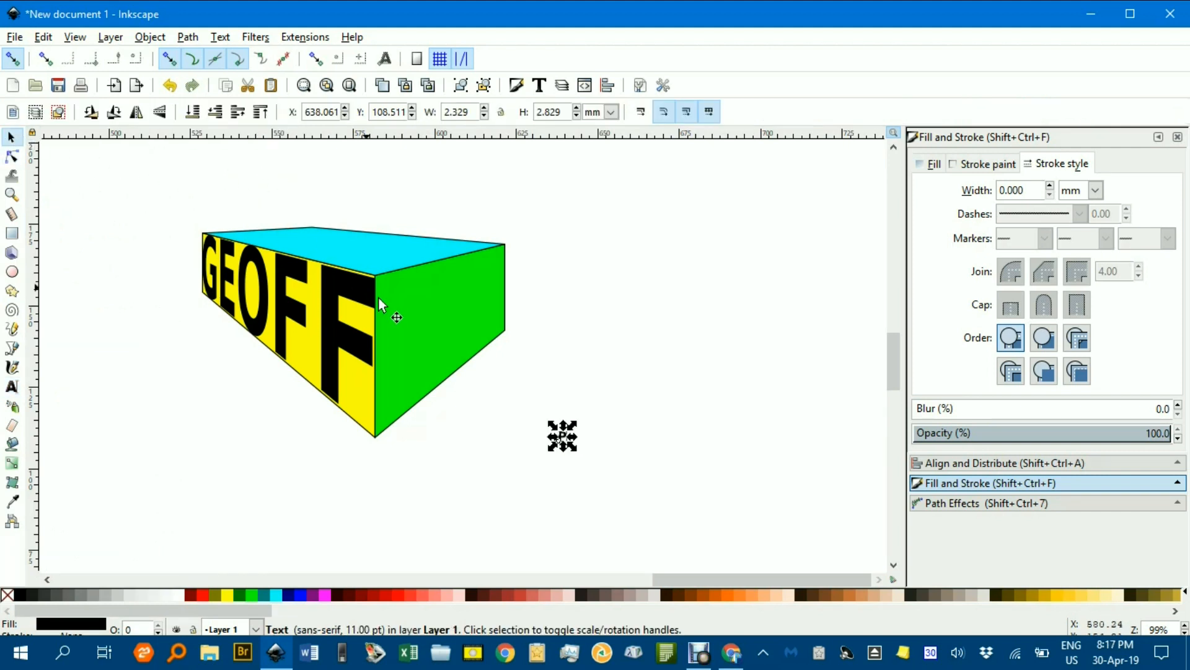
Try to apply the Perspective extension to map the P text onto the green face
shift+click(443, 325)
click(305, 37)
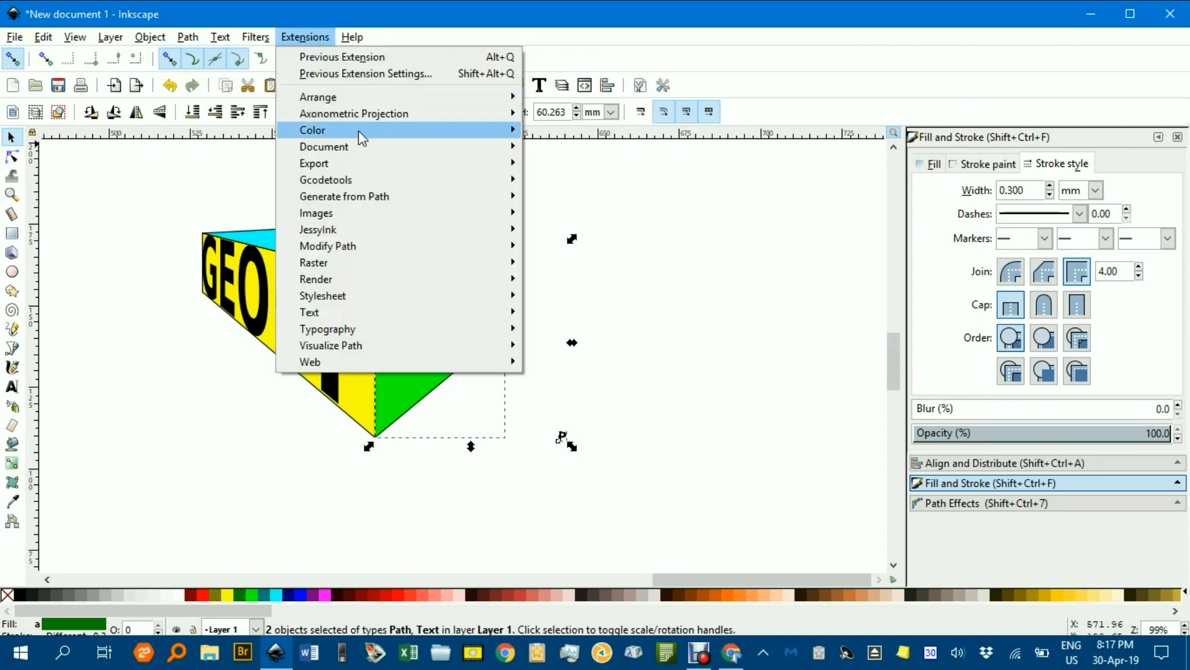
mouse_move(388, 246)
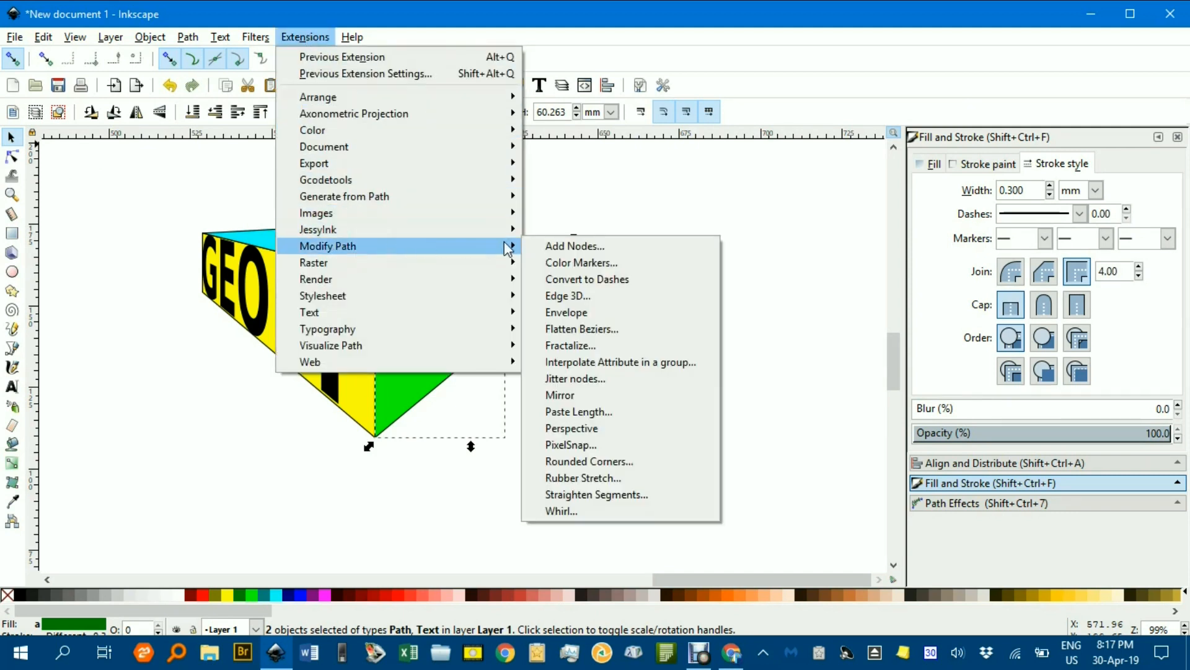
click(596, 428)
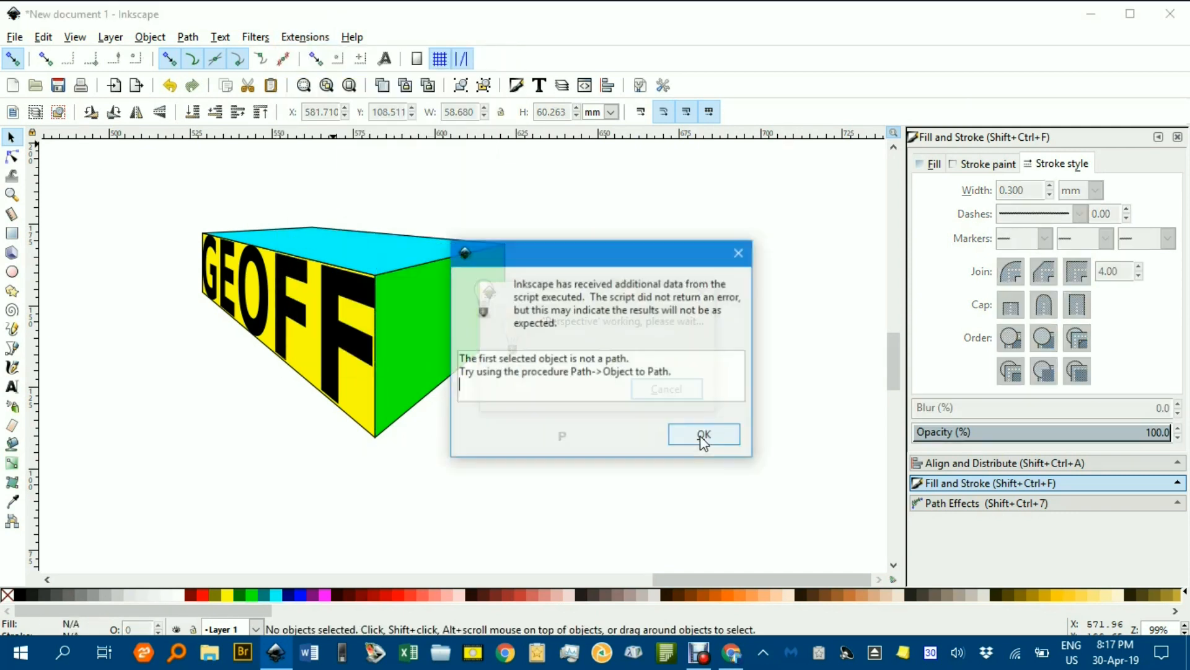
click(717, 437)
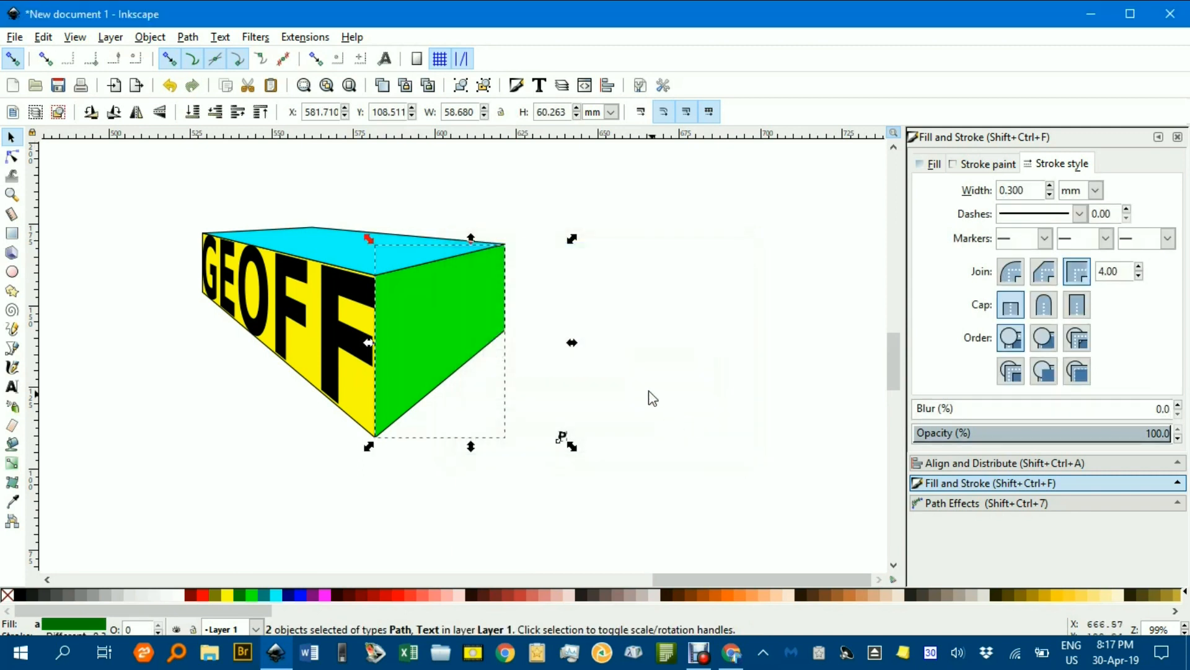
Select the P text and convert it to a path
click(600, 415)
drag(536, 412, 598, 447)
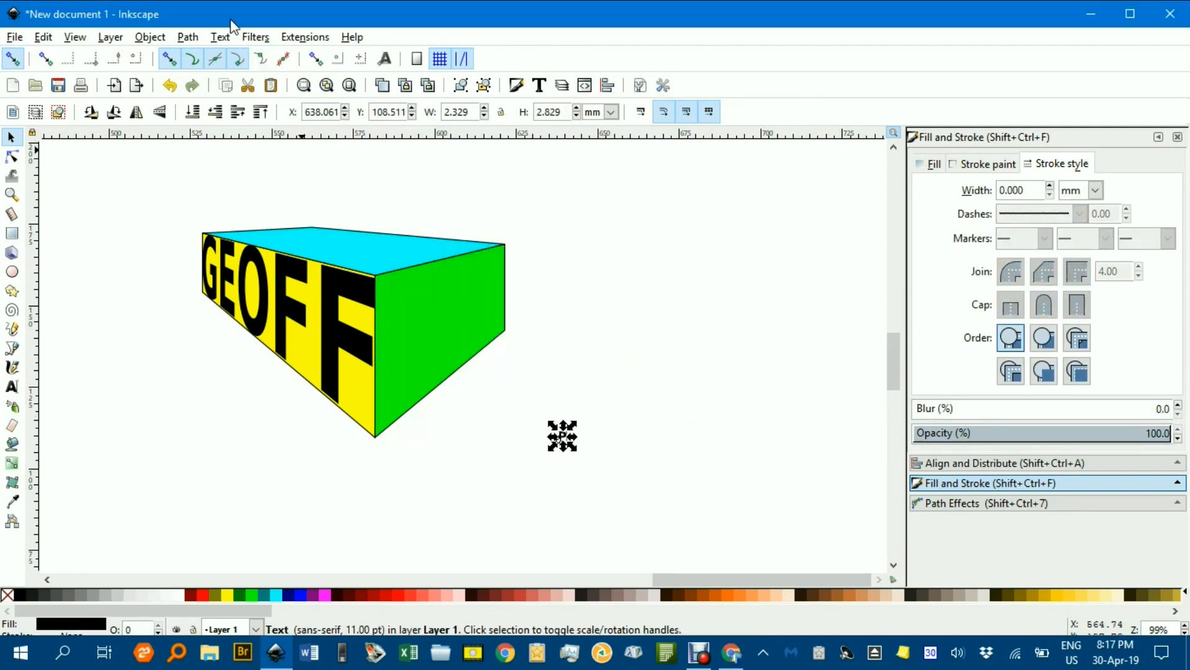
click(188, 37)
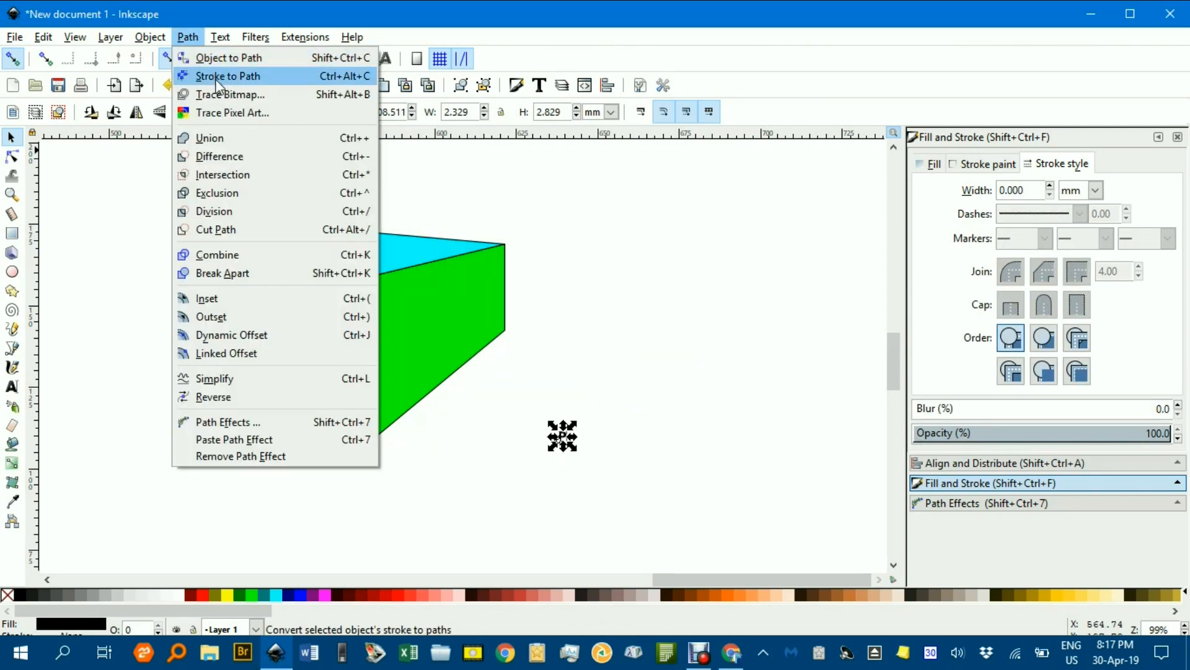
click(220, 57)
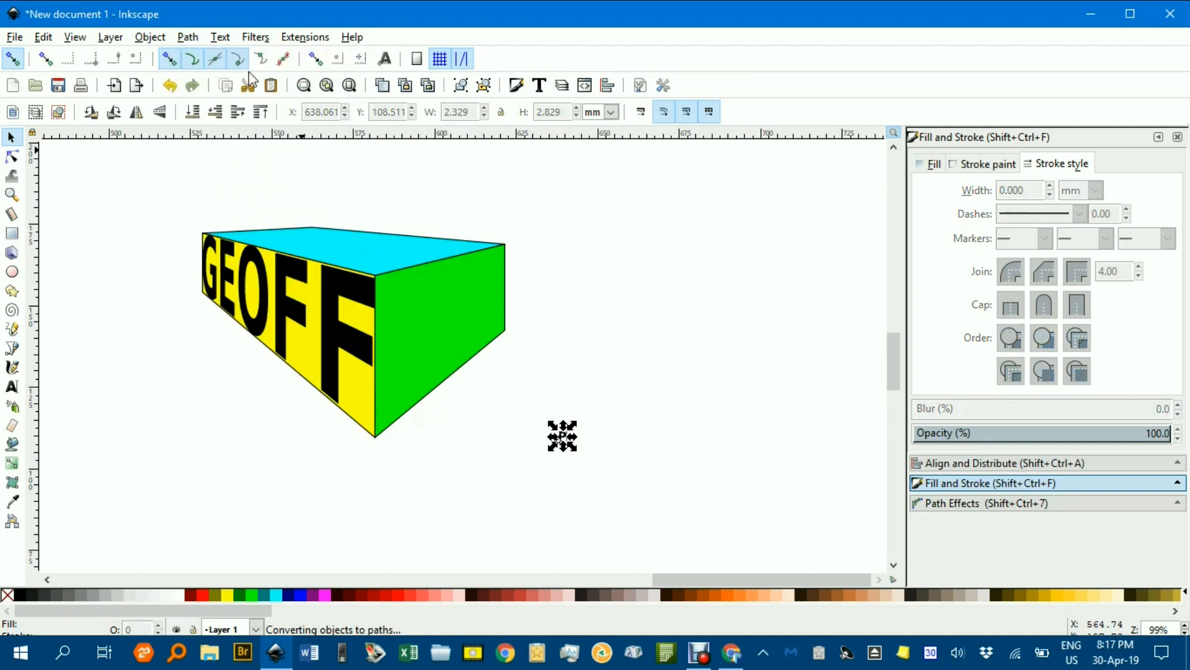
Select the P path with the green face and apply the Perspective extension to map it onto the face
shift+click(455, 323)
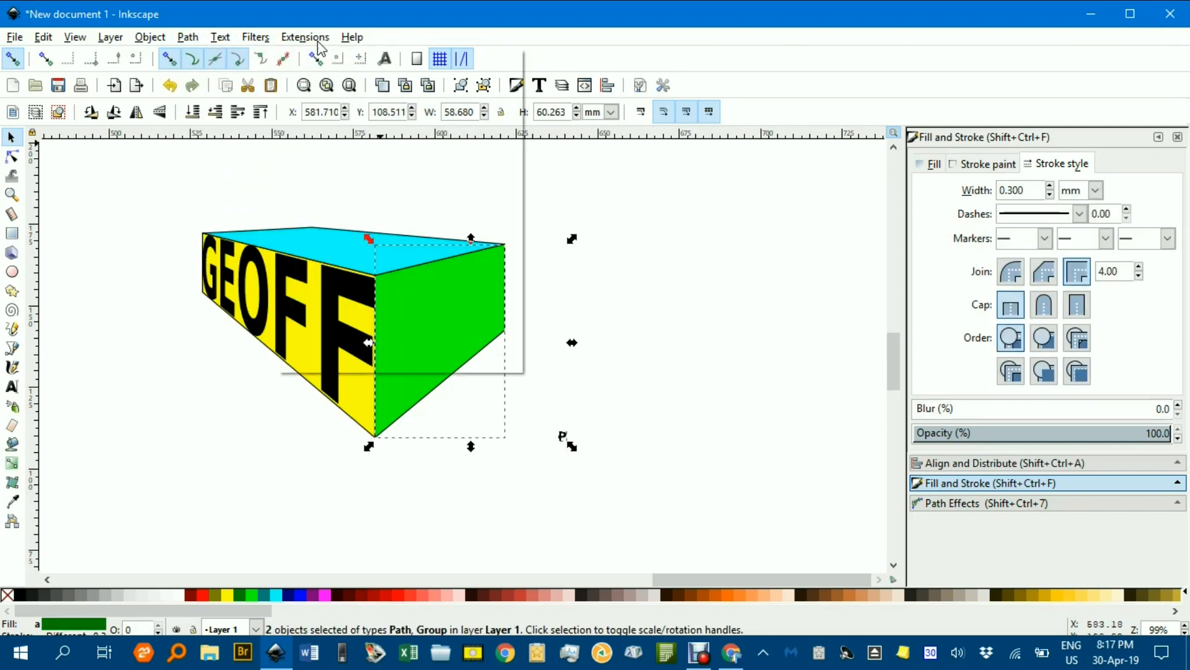
click(305, 37)
mouse_move(378, 248)
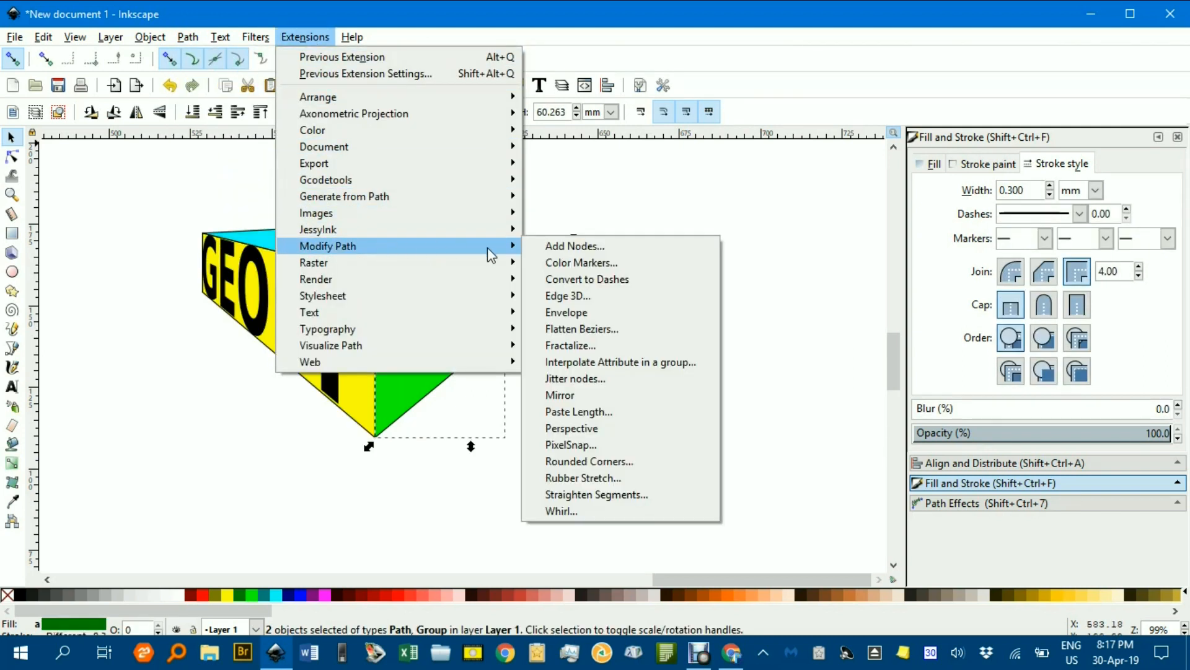
click(579, 429)
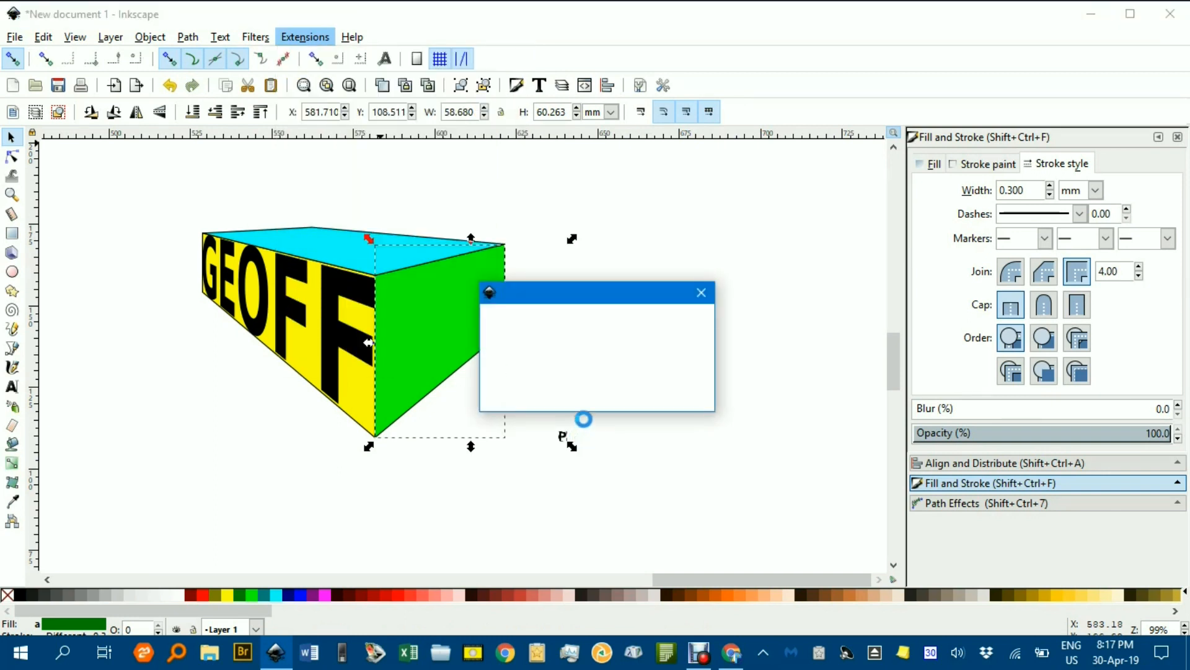
click(655, 329)
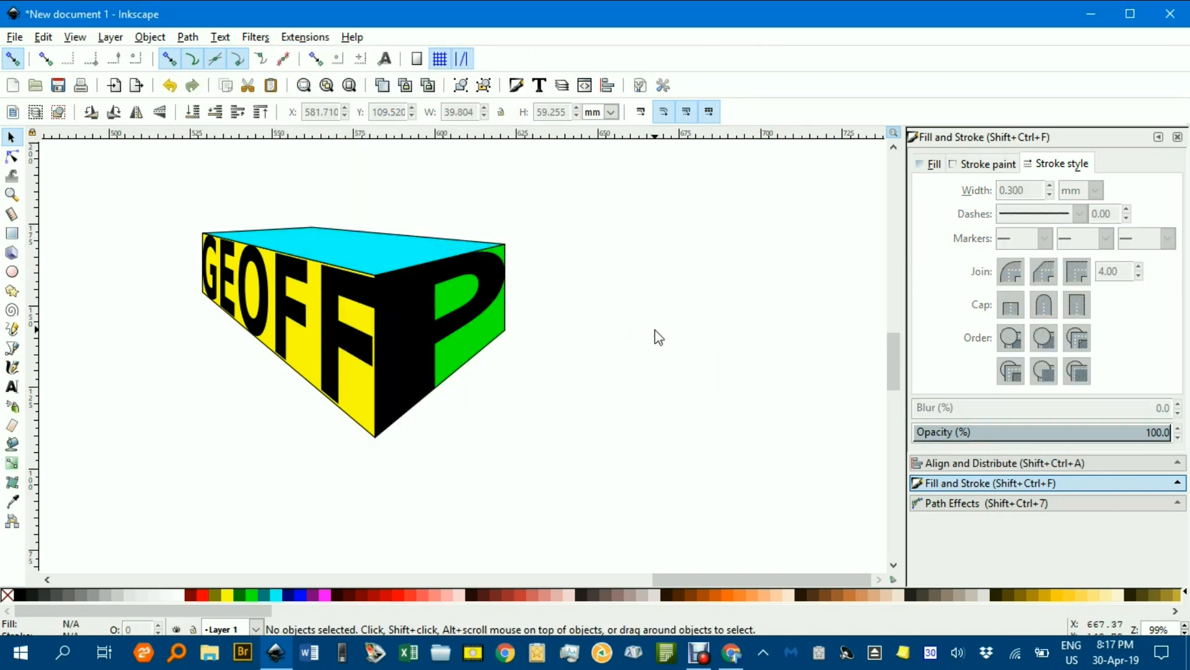
Fill the mapped P with red
click(404, 331)
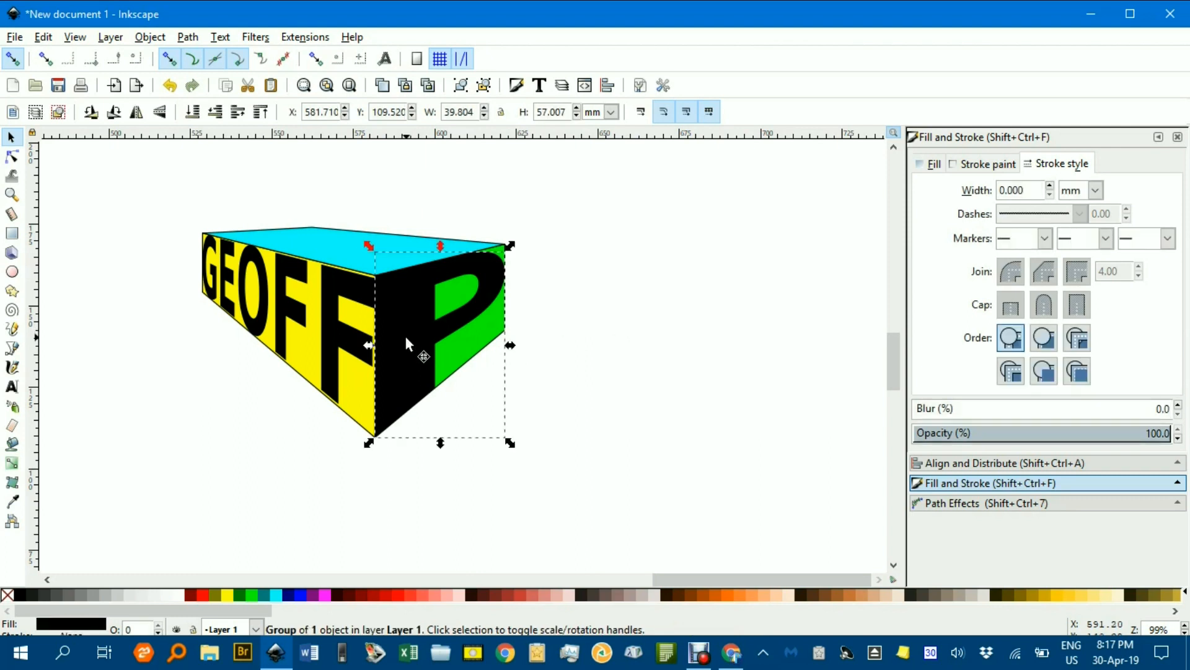
click(201, 596)
click(271, 516)
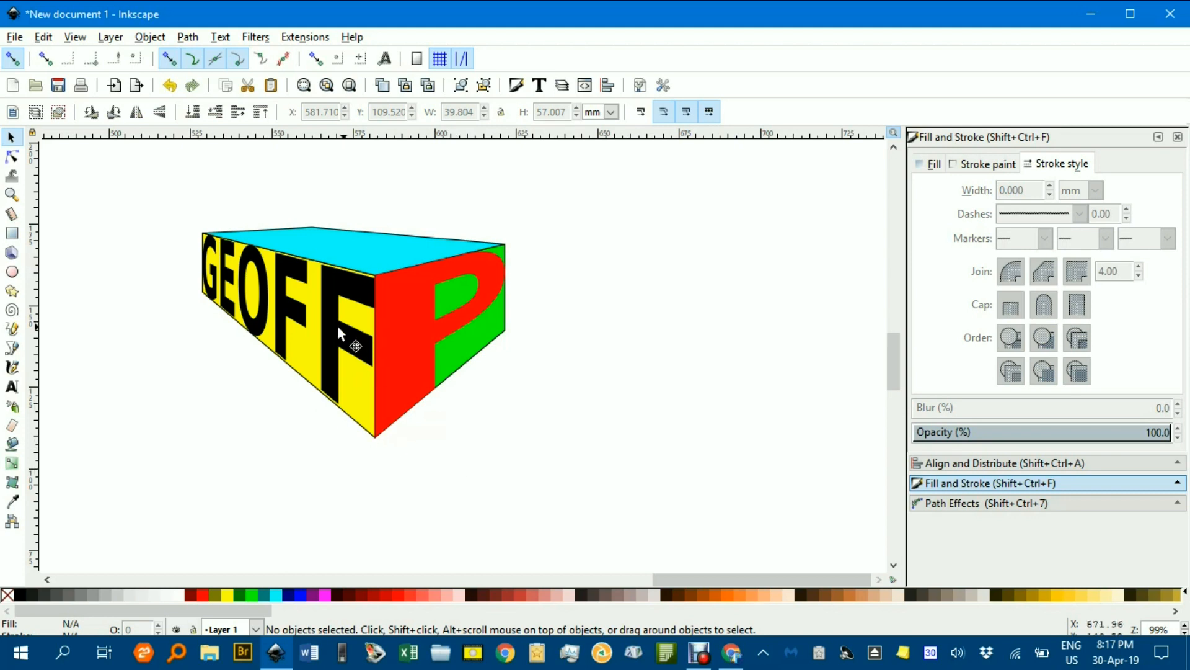
Scale down and reposition the GEOFF lettering so it fits within the yellow face
click(294, 318)
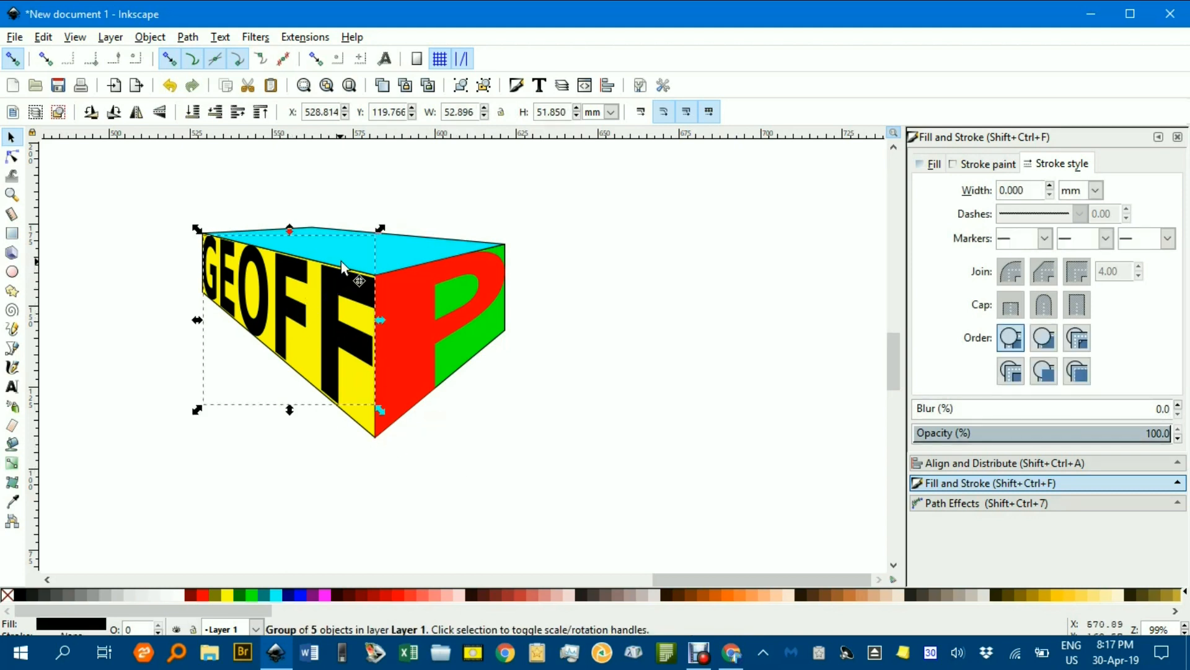
drag(369, 247, 358, 265)
click(13, 59)
drag(385, 225, 363, 257)
drag(321, 327, 325, 324)
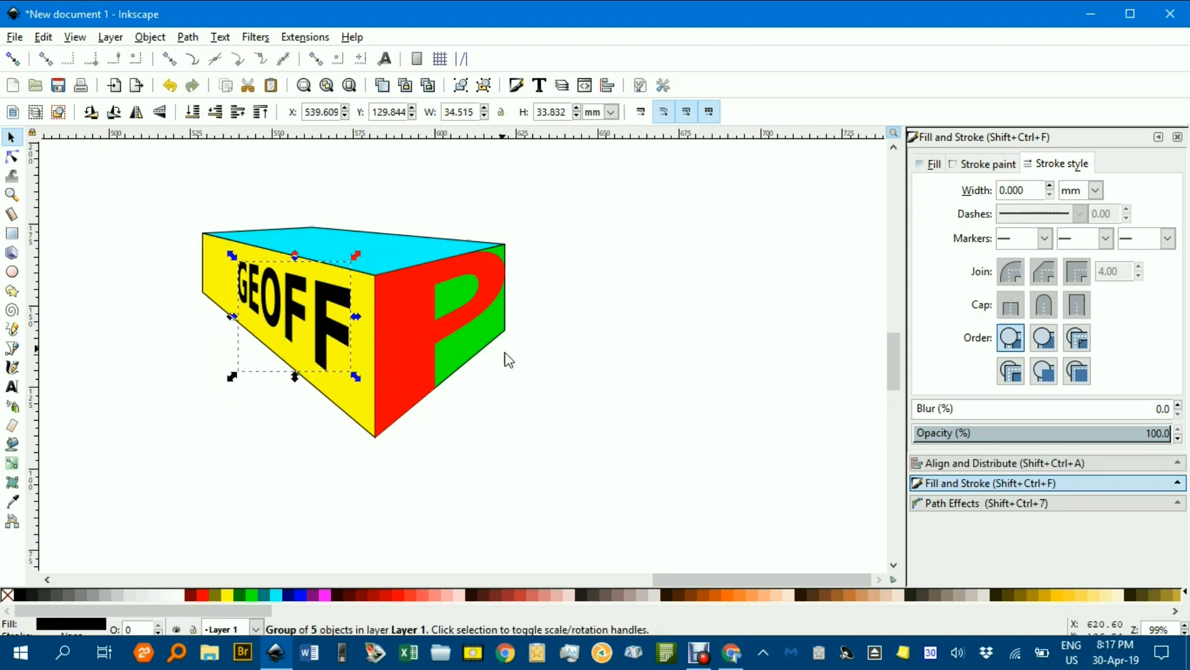
click(552, 397)
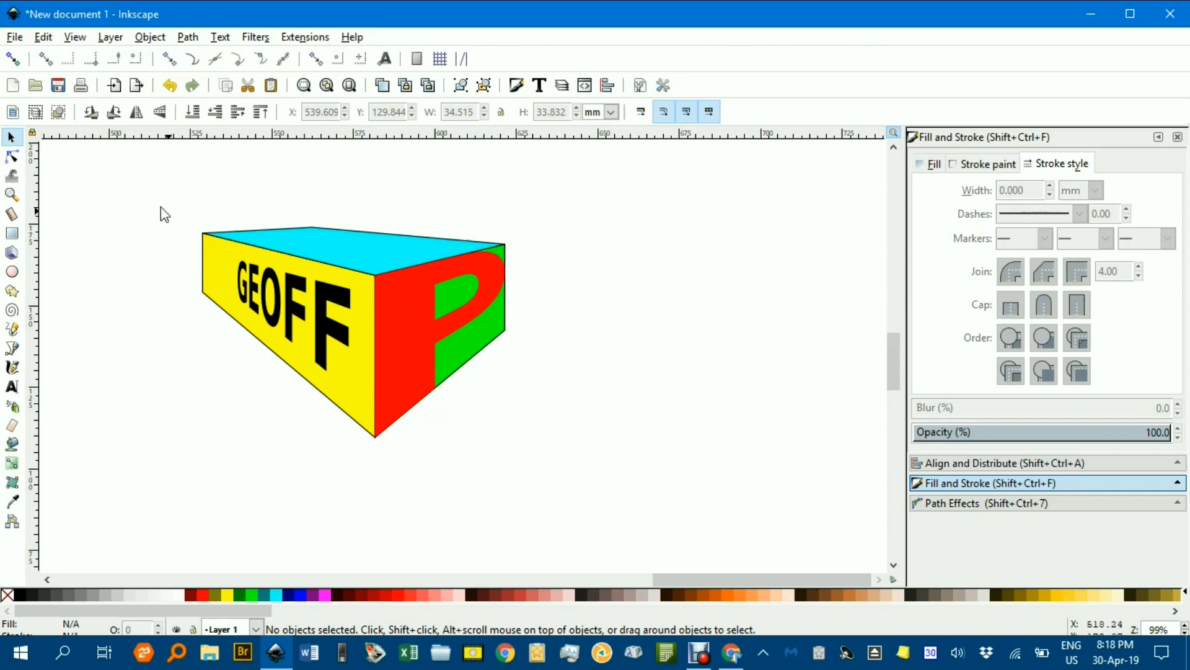
mouse_move(132, 187)
mouse_down()
mouse_move(487, 373)
mouse_move(660, 516)
mouse_up()
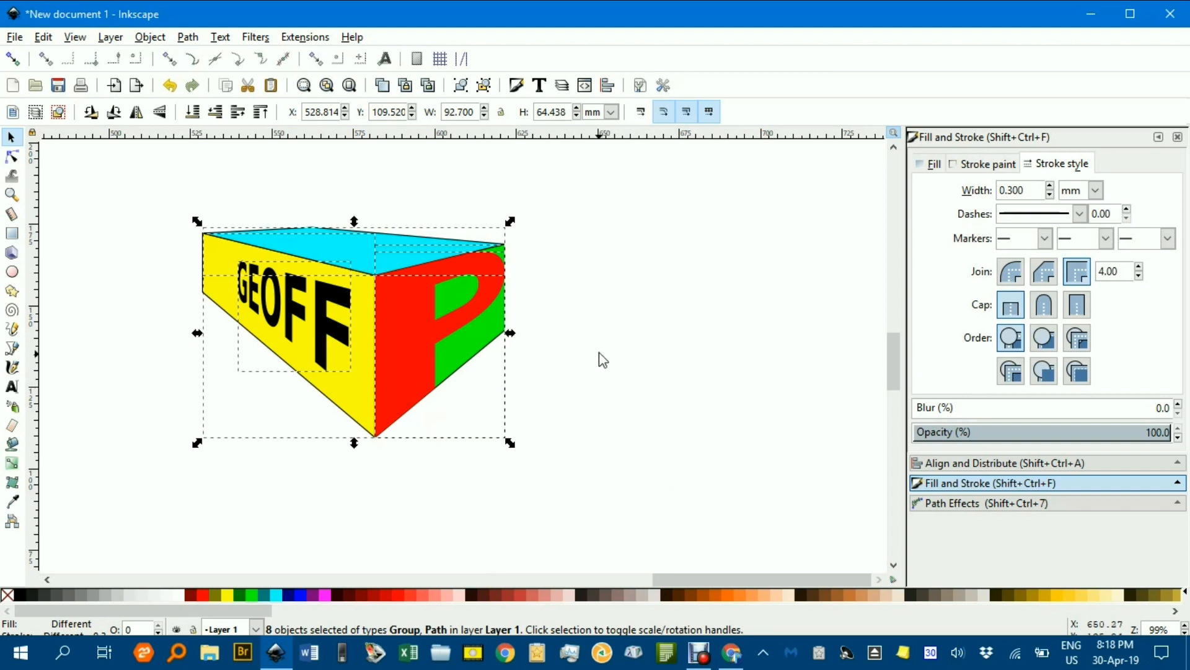
click(586, 338)
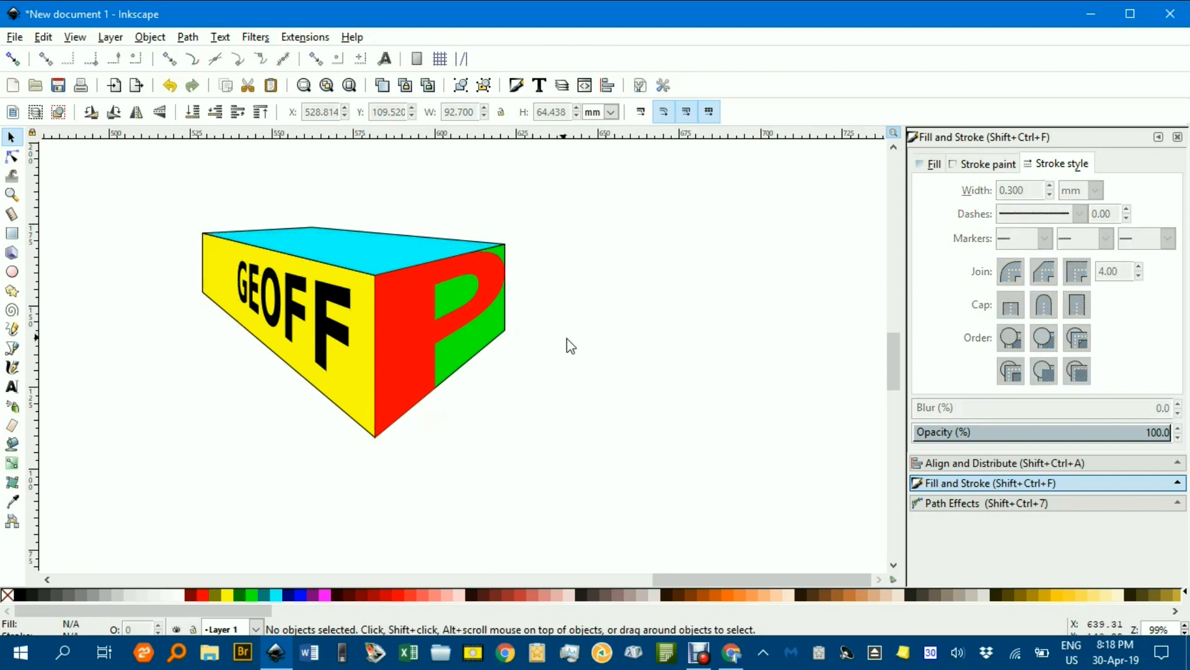